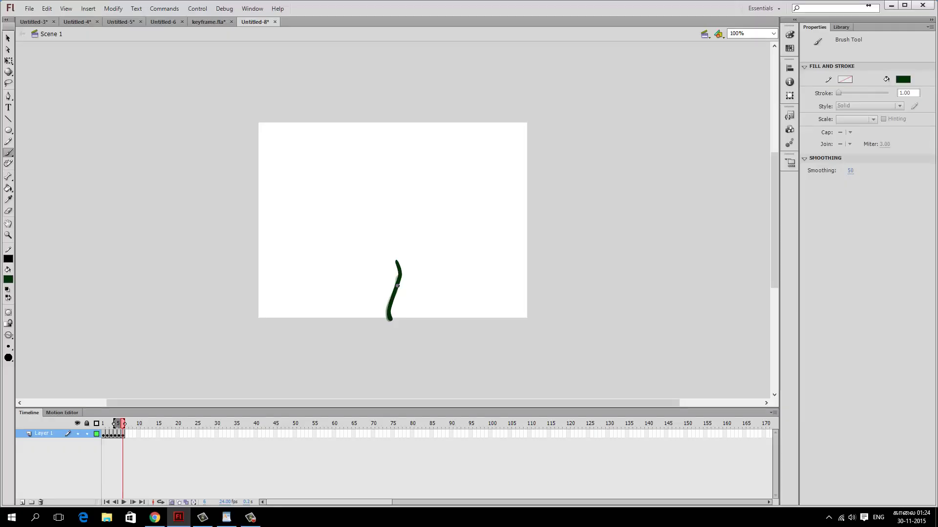
Brush a small leaf on the green stem's left side, and redraw stem and leaf on the next blank keyframe.
{"action": "left_click_drag", "start_coordinate": [396, 288], "coordinate": [390, 280]}
{"action": "key", "text": "F7"}
{"action": "left_click_drag", "start_coordinate": [391, 320], "coordinate": [398, 261]}
{"action": "left_click_drag", "start_coordinate": [397, 291], "coordinate": [382, 276]}
Insert a blank keyframe at frame 12 and brush a taller green stem with one leaf on each side over the onion skin.
{"action": "key", "text": "F7"}
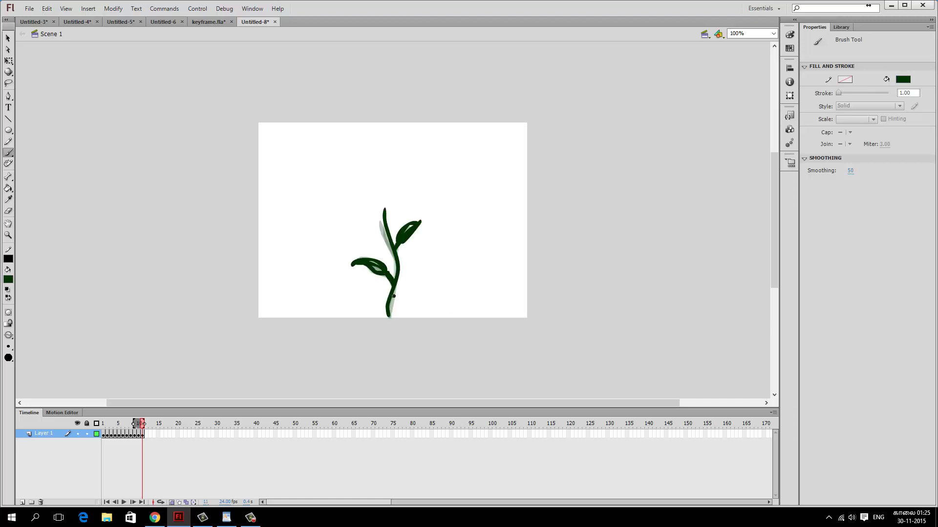
{"action": "key", "text": "F7"}
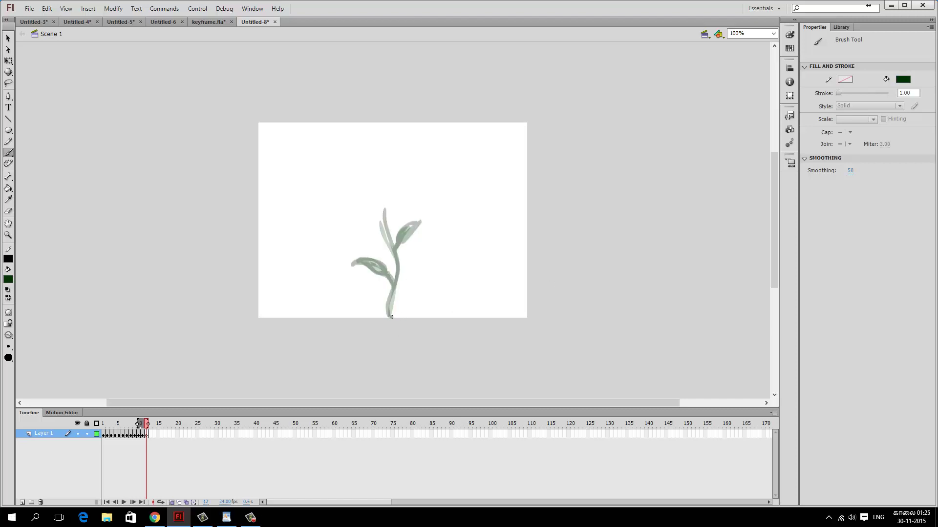
{"action": "left_click_drag", "start_coordinate": [390, 318], "coordinate": [384, 204]}
{"action": "mouse_move", "coordinate": [396, 250]}
{"action": "left_mouse_down"}
{"action": "mouse_move", "coordinate": [420, 226]}
{"action": "mouse_move", "coordinate": [434, 227]}
{"action": "left_mouse_up"}
{"action": "left_click_drag", "start_coordinate": [398, 281], "coordinate": [354, 269]}
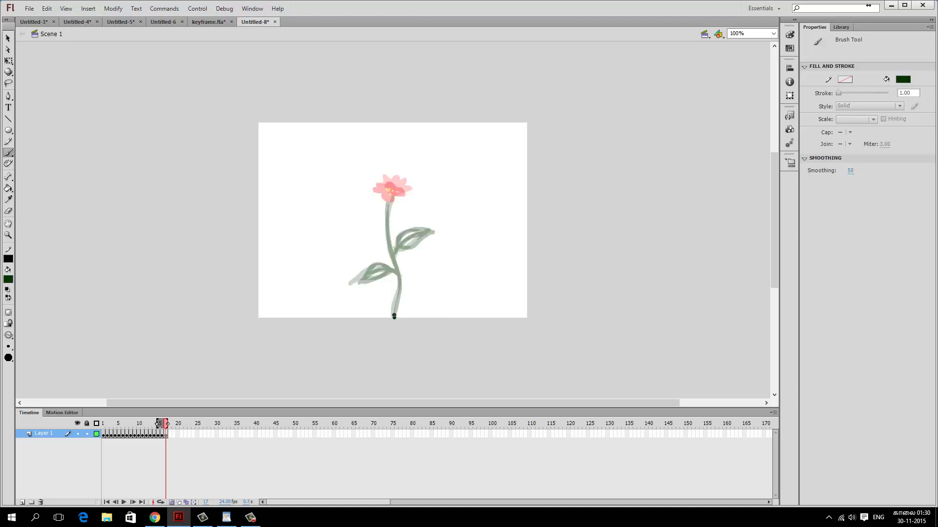
On frame 17, brush the green stem and its two side leaves, following the onion-skin drawing.
{"action": "mouse_move", "coordinate": [393, 318]}
{"action": "left_mouse_down"}
{"action": "mouse_move", "coordinate": [386, 246]}
{"action": "mouse_move", "coordinate": [400, 283]}
{"action": "mouse_move", "coordinate": [384, 204]}
{"action": "left_mouse_up"}
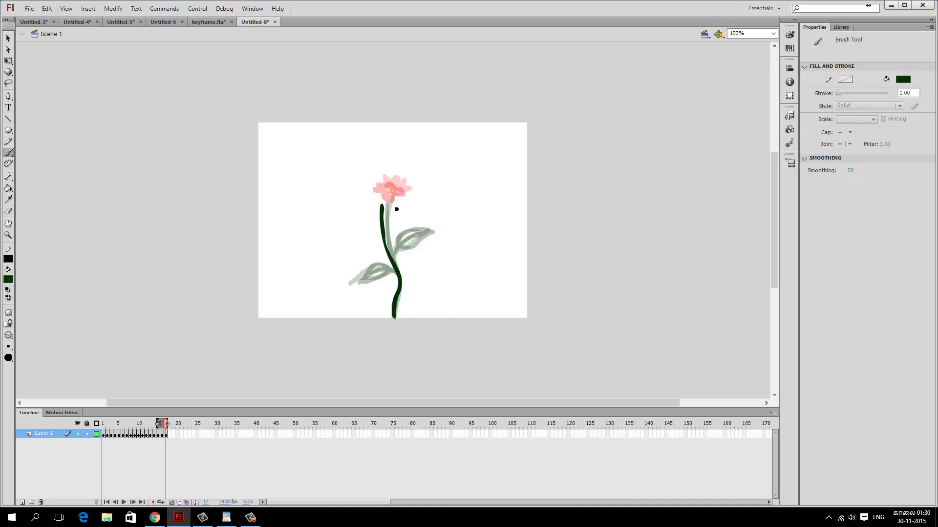
{"action": "left_click_drag", "start_coordinate": [395, 250], "coordinate": [427, 236]}
{"action": "mouse_move", "coordinate": [395, 268]}
{"action": "left_mouse_down"}
{"action": "mouse_move", "coordinate": [359, 282]}
{"action": "mouse_move", "coordinate": [386, 264]}
{"action": "left_mouse_up"}
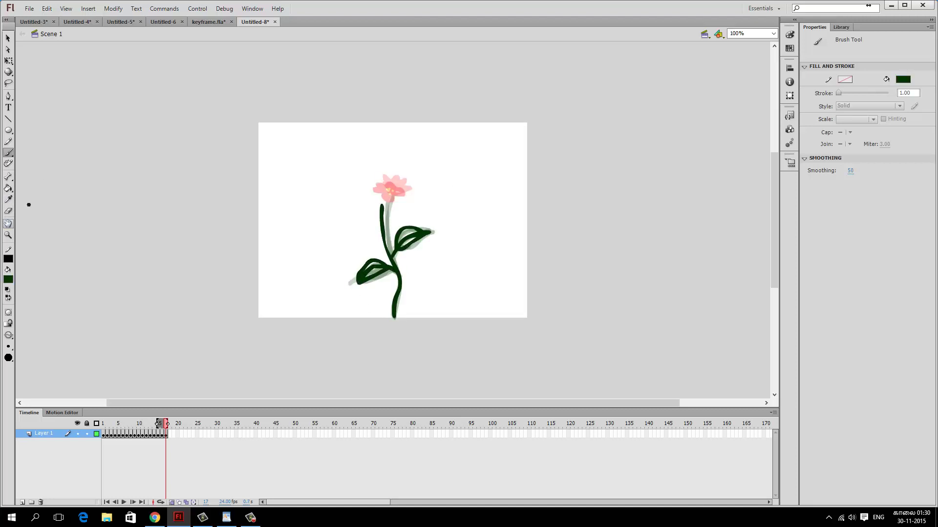
Set the fill colour to red and brush the flower petals at the top of the stem on frame 17.
{"action": "left_click", "coordinate": [7, 279]}
{"action": "left_click", "coordinate": [16, 342]}
{"action": "mouse_move", "coordinate": [379, 205]}
{"action": "left_mouse_down"}
{"action": "mouse_move", "coordinate": [367, 204]}
{"action": "mouse_move", "coordinate": [395, 210]}
{"action": "mouse_move", "coordinate": [381, 211]}
{"action": "mouse_move", "coordinate": [377, 200]}
{"action": "mouse_move", "coordinate": [370, 208]}
{"action": "left_mouse_up"}
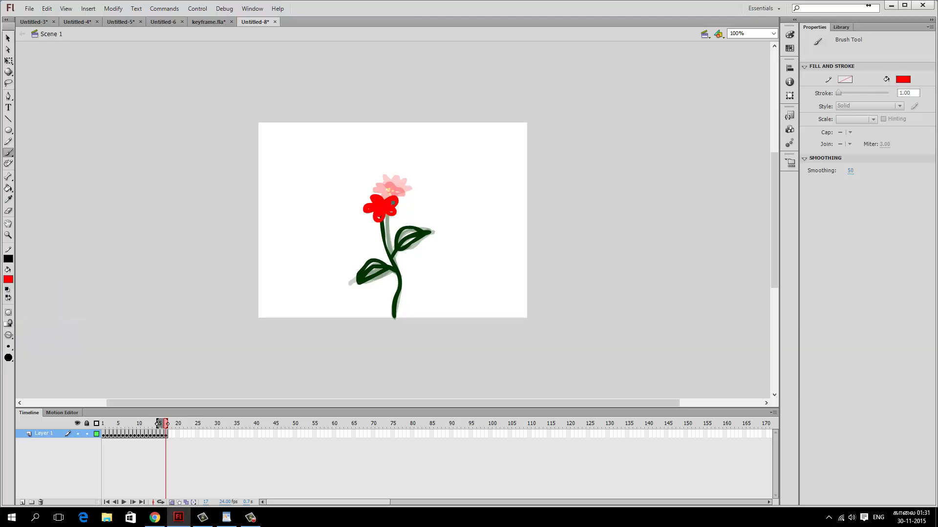
Dot the red flower's centre in yellow and play the animation.
{"action": "left_click", "coordinate": [8, 279]}
{"action": "left_click", "coordinate": [17, 359]}
{"action": "left_click", "coordinate": [380, 206]}
{"action": "left_click", "coordinate": [386, 204]}
{"action": "key", "text": "Return"}
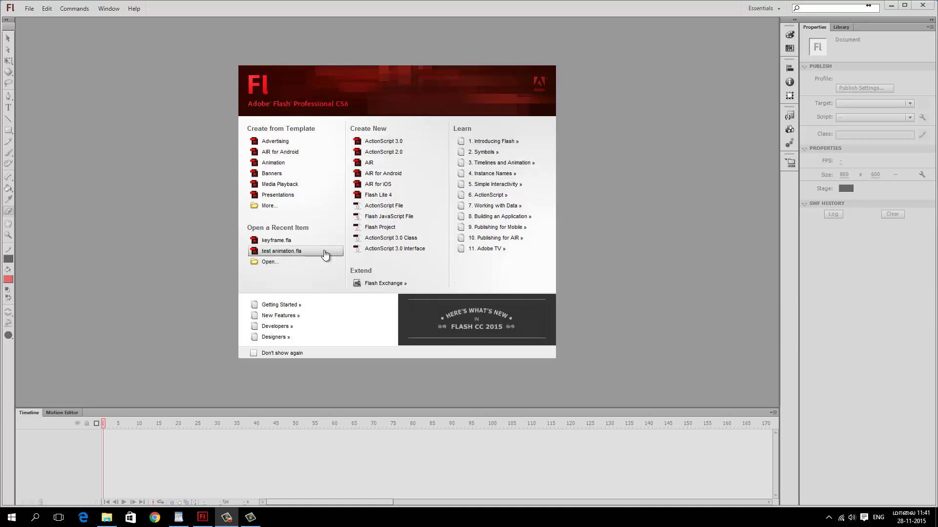
Create a new ActionScript 3.0 document and brush two long red diagonal strokes across the upper half of the stage.
{"action": "left_click", "coordinate": [398, 143]}
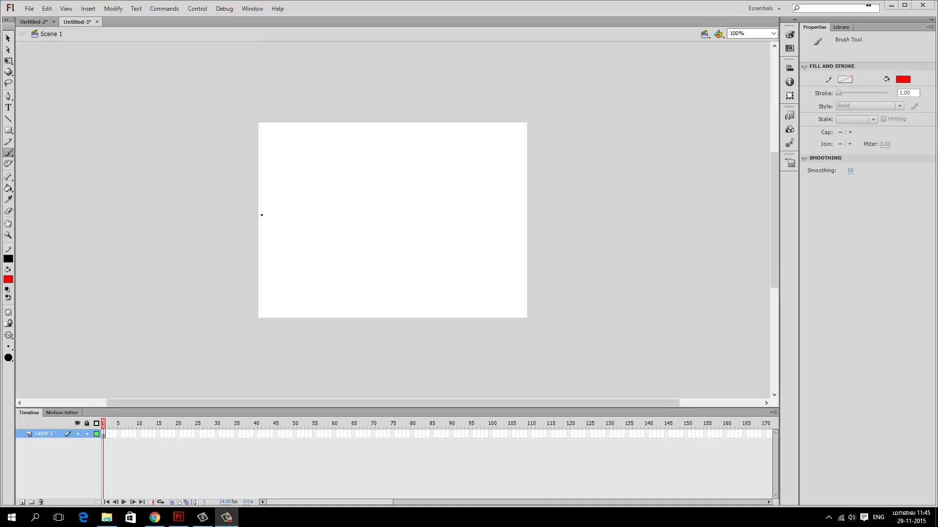
{"action": "left_click_drag", "start_coordinate": [262, 215], "coordinate": [354, 154]}
{"action": "left_click_drag", "start_coordinate": [294, 226], "coordinate": [434, 165]}
Erase the middle section of the lower red stroke.
{"action": "left_click", "coordinate": [9, 211]}
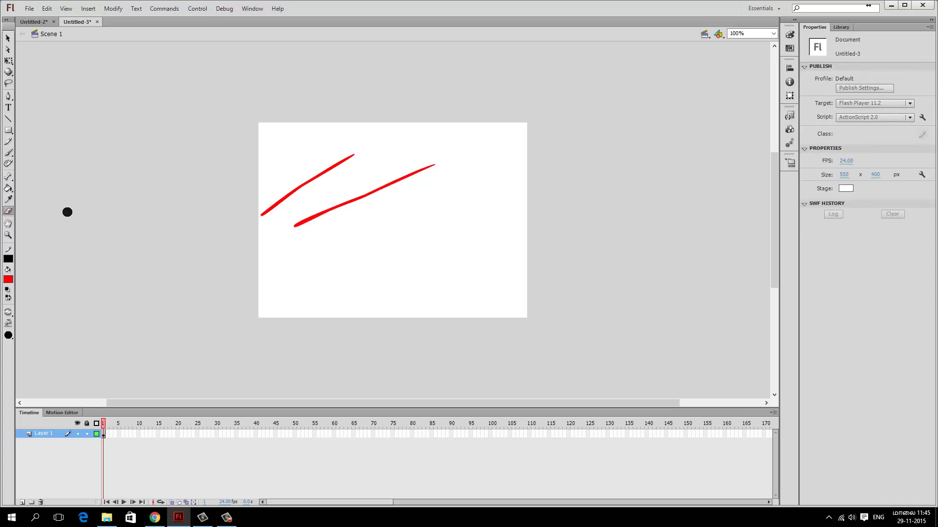
{"action": "left_click_drag", "start_coordinate": [334, 209], "coordinate": [374, 189]}
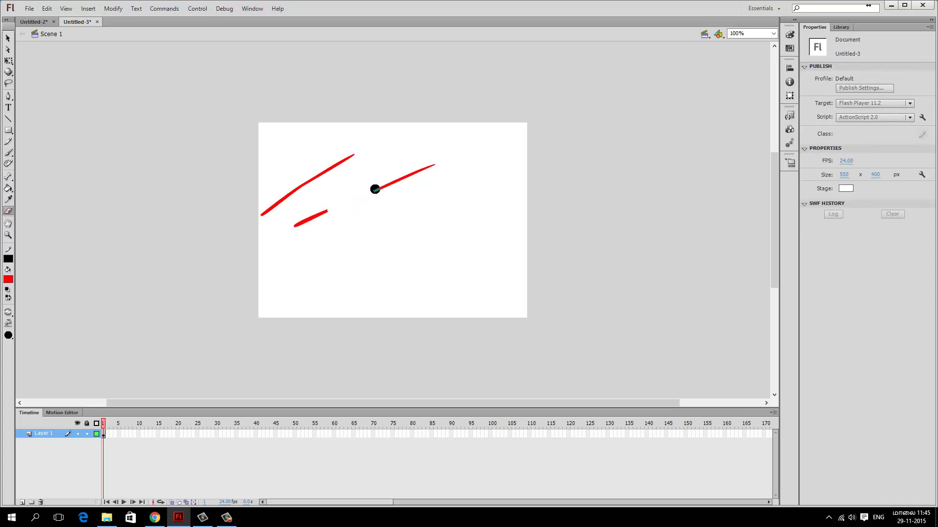
Set the Brush tool to its smallest size and paint thin red diagonal strokes below the existing ones.
{"action": "left_click", "coordinate": [9, 154]}
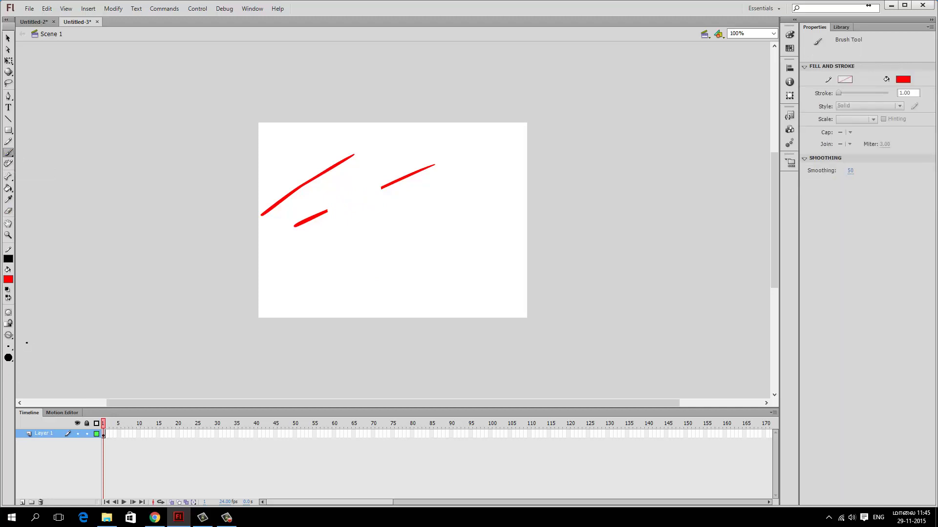
{"action": "left_click", "coordinate": [10, 347]}
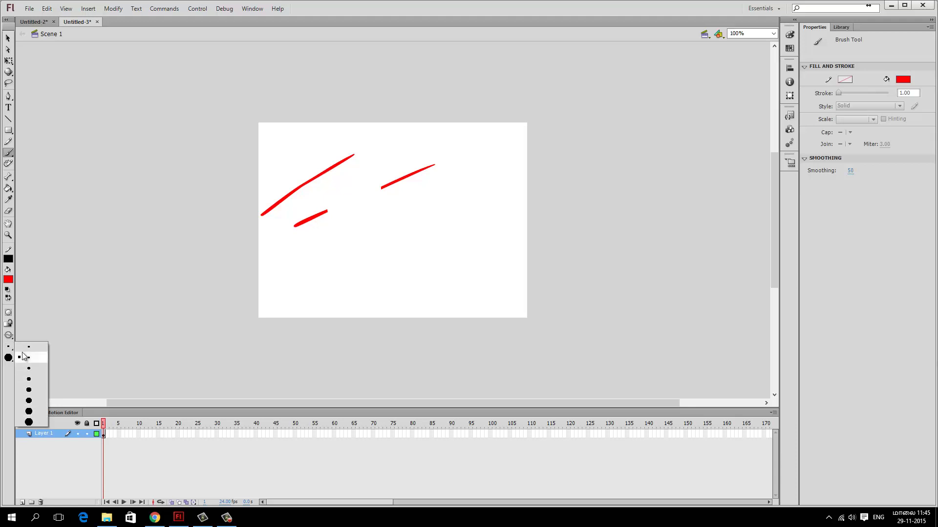
{"action": "left_click", "coordinate": [31, 349]}
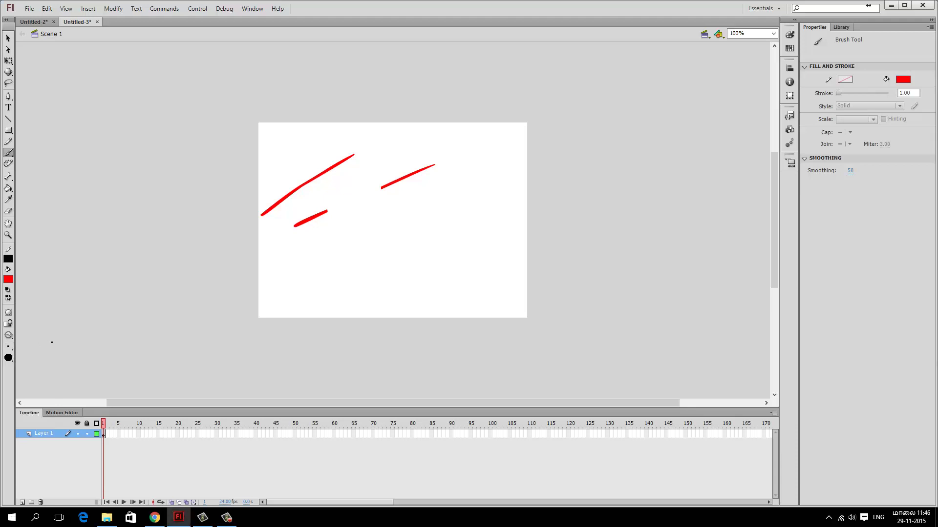
{"action": "mouse_move", "coordinate": [318, 271]}
{"action": "left_mouse_down"}
{"action": "mouse_move", "coordinate": [461, 192]}
{"action": "mouse_move", "coordinate": [468, 171]}
{"action": "left_mouse_up"}
Set the brush to its largest size and paint two thick red diagonal strokes below the thin ones.
{"action": "left_click", "coordinate": [8, 347]}
{"action": "left_click", "coordinate": [31, 423]}
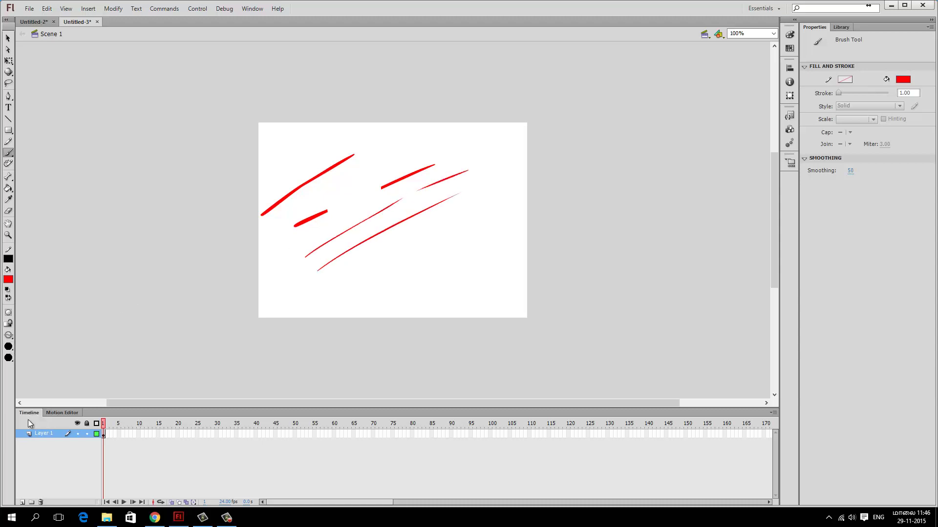
{"action": "left_click_drag", "start_coordinate": [485, 203], "coordinate": [335, 284]}
{"action": "left_click_drag", "start_coordinate": [490, 227], "coordinate": [370, 300]}
Undo the last thick stroke and, with the fourth-smallest brush size, paint three red diagonal strokes near the stage's lower-right corner.
{"action": "left_click", "coordinate": [8, 347]}
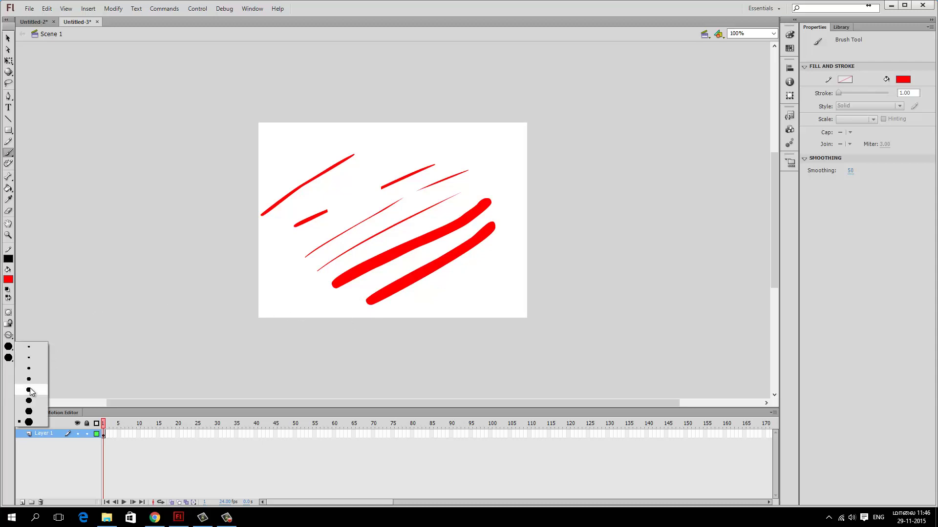
{"action": "left_click", "coordinate": [32, 382]}
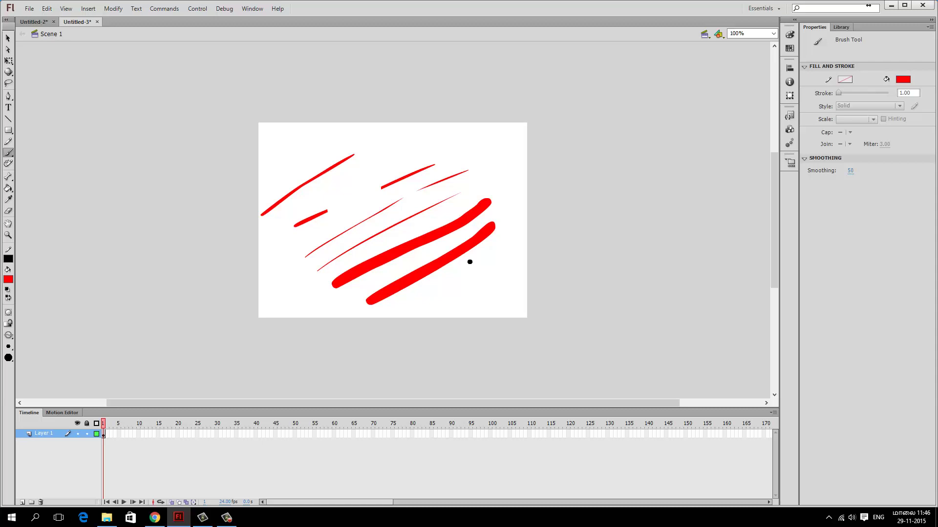
{"action": "key", "text": "ctrl+z"}
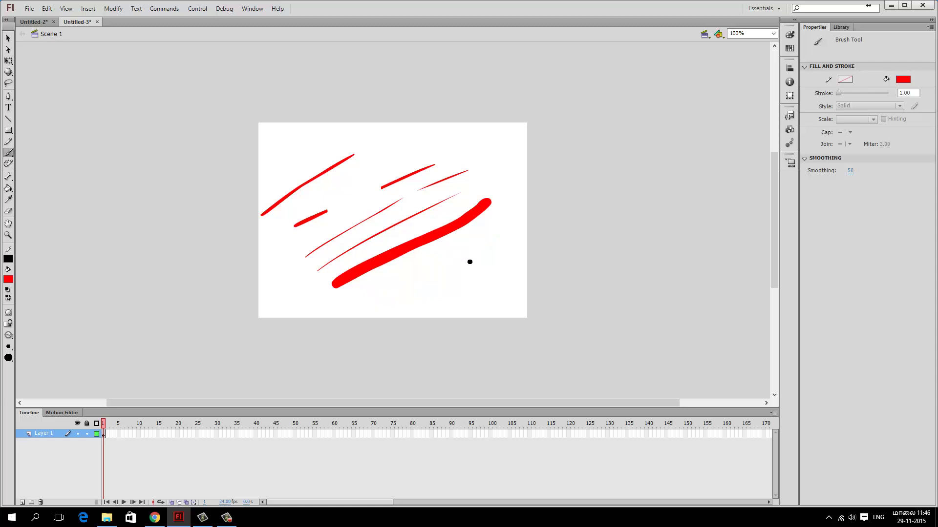
{"action": "left_click_drag", "start_coordinate": [513, 230], "coordinate": [395, 306]}
{"action": "left_click_drag", "start_coordinate": [514, 262], "coordinate": [405, 326]}
{"action": "left_click_drag", "start_coordinate": [522, 287], "coordinate": [391, 345]}
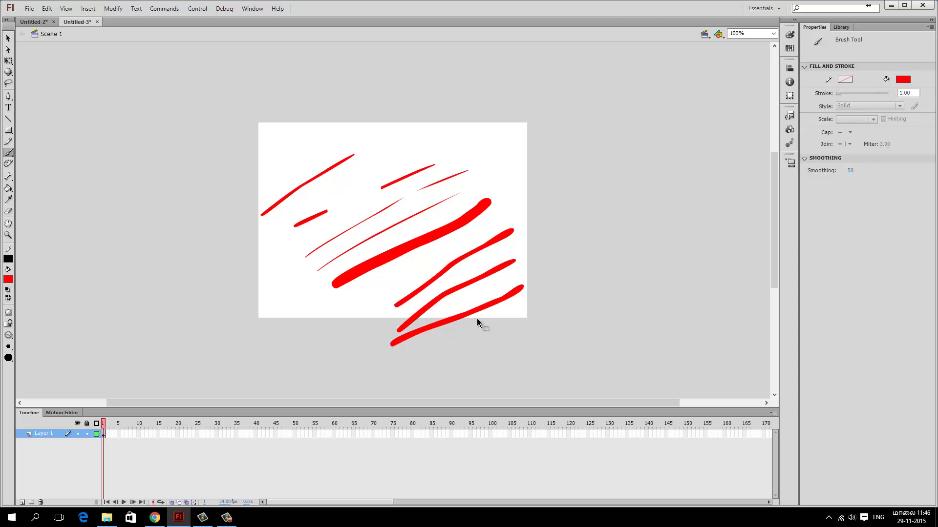
Undo the last three brush strokes one by one and redo all three.
{"action": "key", "text": "ctrl+z"}
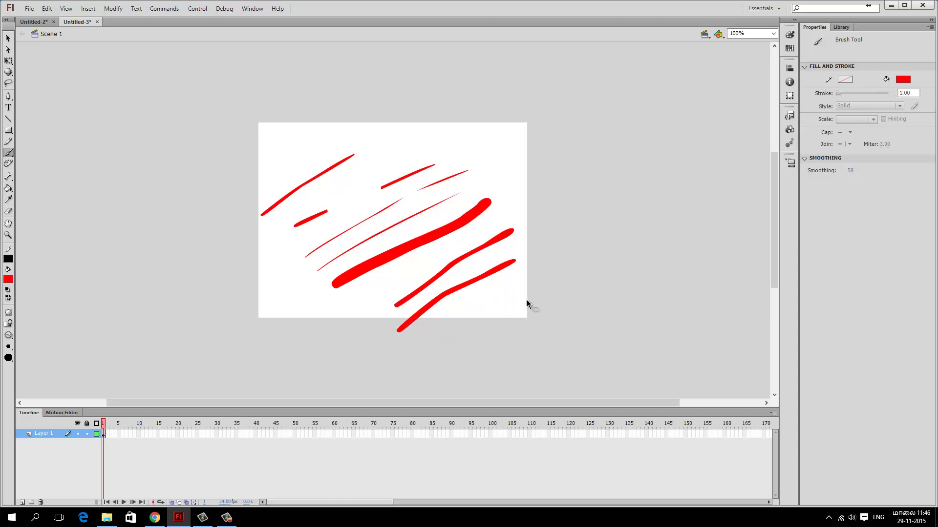
{"action": "key", "text": "ctrl+z"}
{"action": "key", "text": "ctrl+z"}
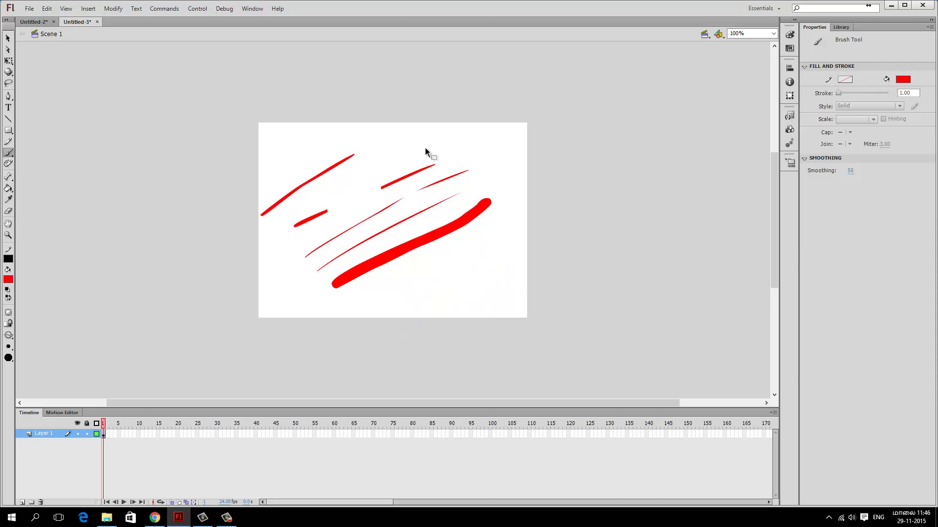
{"action": "key", "text": "ctrl+y"}
{"action": "key", "text": "ctrl+y"}
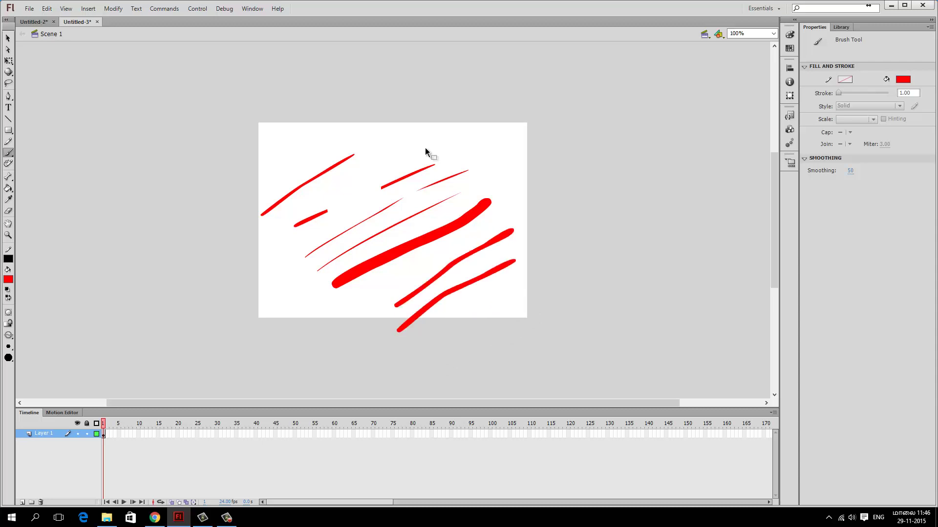
{"action": "key", "text": "ctrl+y"}
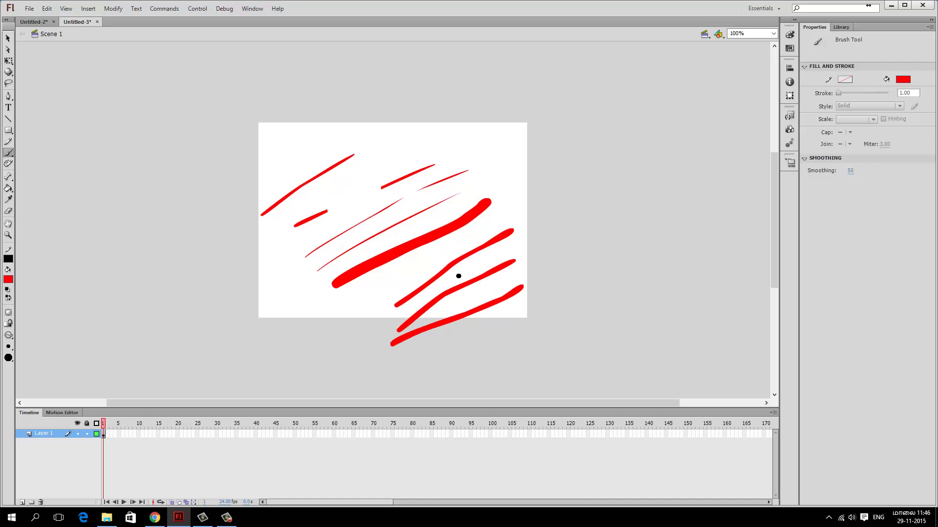
Erase the middle of the three lower-right strokes completely, and parts of the strokes above and below it.
{"action": "left_click", "coordinate": [8, 211]}
{"action": "left_click_drag", "start_coordinate": [515, 253], "coordinate": [391, 333]}
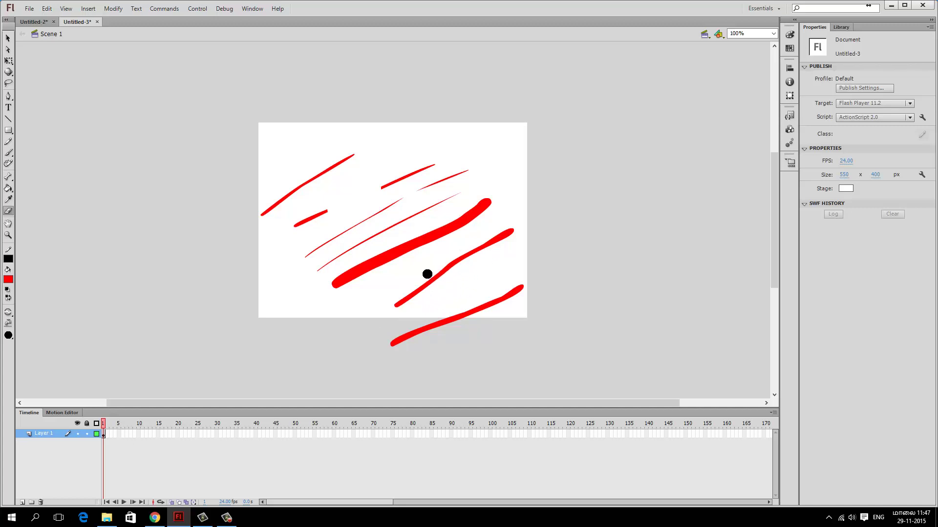
{"action": "mouse_move", "coordinate": [426, 274]}
{"action": "left_mouse_down"}
{"action": "mouse_move", "coordinate": [446, 284]}
{"action": "mouse_move", "coordinate": [450, 260]}
{"action": "mouse_move", "coordinate": [450, 276]}
{"action": "mouse_move", "coordinate": [460, 257]}
{"action": "mouse_move", "coordinate": [466, 268]}
{"action": "mouse_move", "coordinate": [480, 254]}
{"action": "left_mouse_up"}
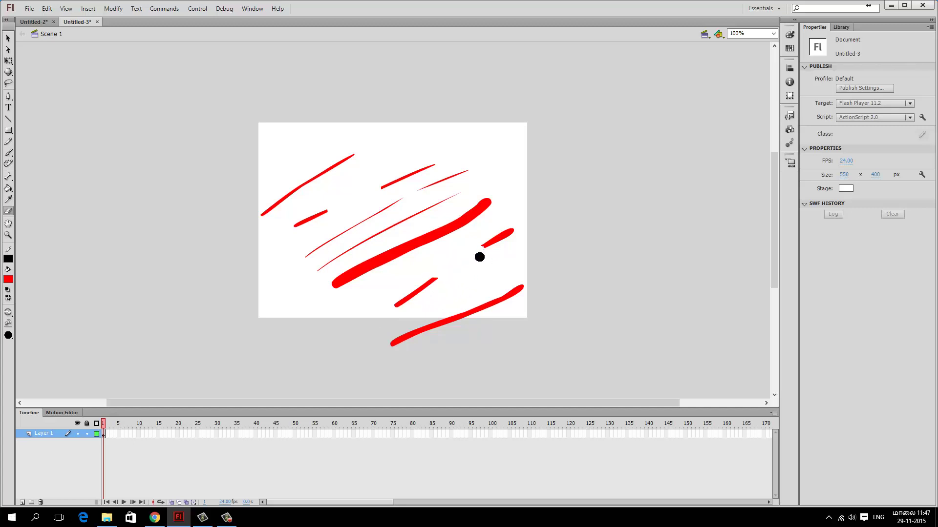
{"action": "mouse_move", "coordinate": [441, 314]}
{"action": "left_mouse_down"}
{"action": "mouse_move", "coordinate": [465, 310]}
{"action": "mouse_move", "coordinate": [451, 320]}
{"action": "left_mouse_up"}
{"action": "left_click_drag", "start_coordinate": [508, 289], "coordinate": [505, 305]}
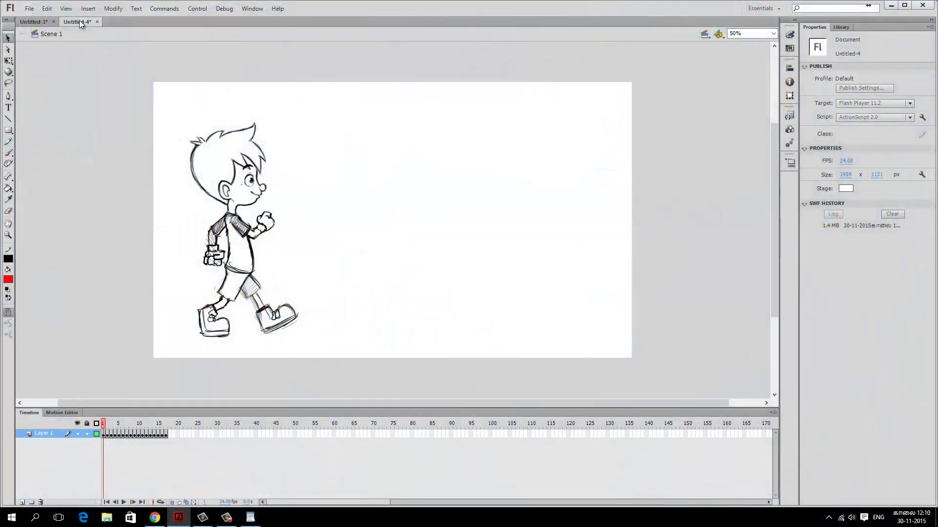
Scrub and step through the 17-frame walk cycle to examine how the boy's pose changes from frame to frame.
{"action": "left_click_drag", "start_coordinate": [103, 424], "coordinate": [194, 436]}
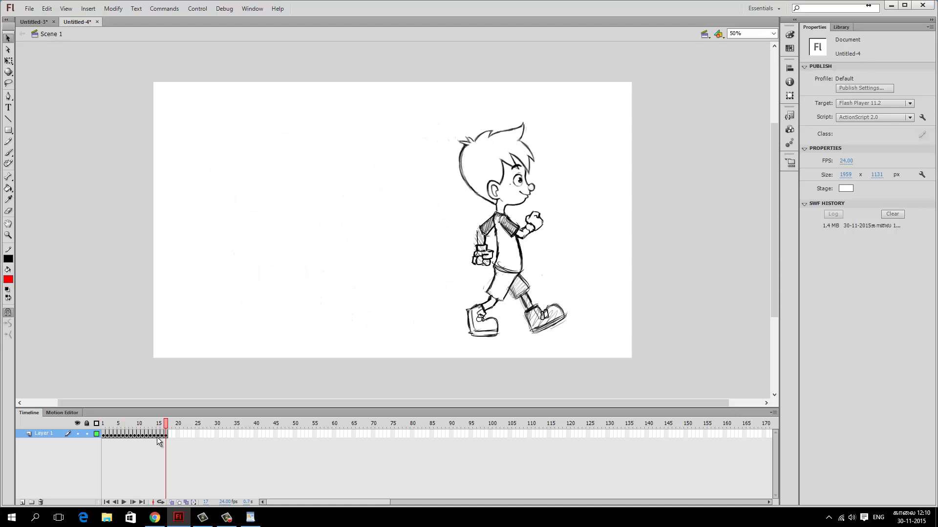
{"action": "left_click", "coordinate": [103, 423]}
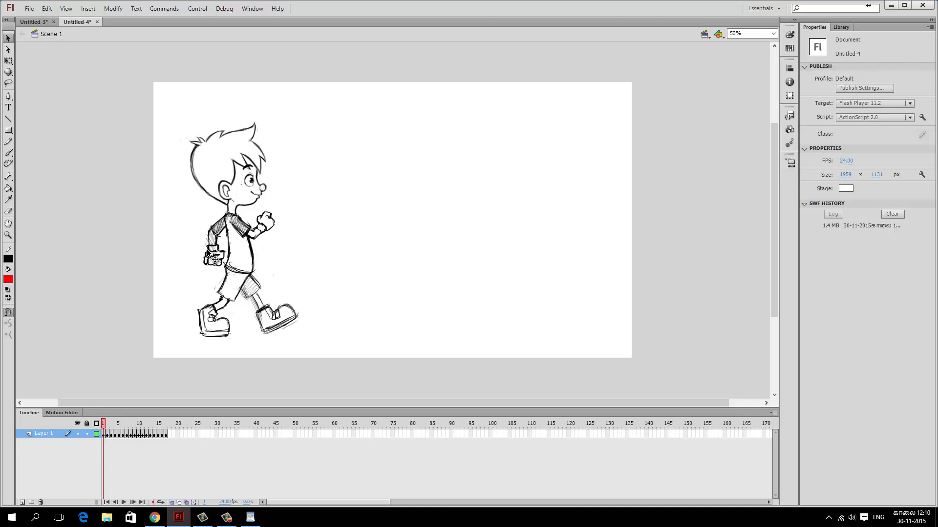
{"action": "left_click", "coordinate": [107, 425]}
{"action": "left_click_drag", "start_coordinate": [107, 427], "coordinate": [103, 427]}
{"action": "left_click", "coordinate": [108, 426]}
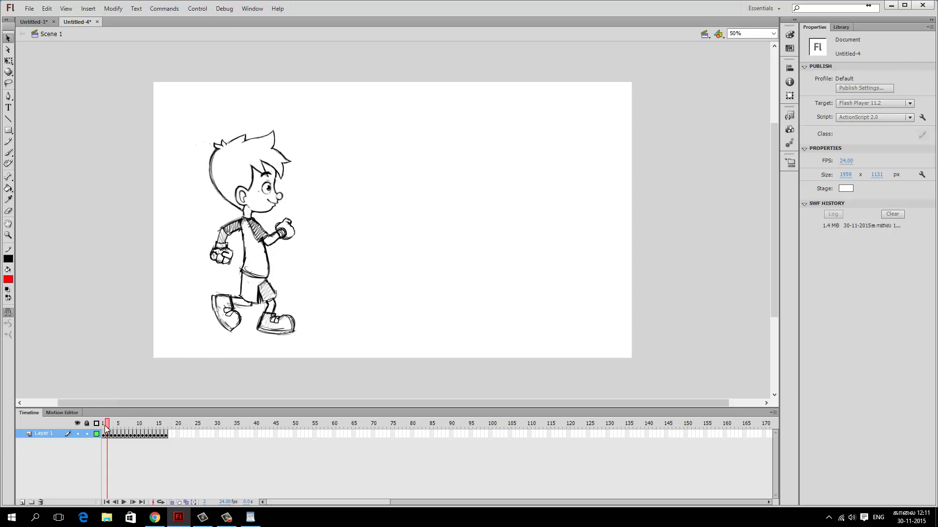
{"action": "left_click_drag", "start_coordinate": [109, 426], "coordinate": [111, 428]}
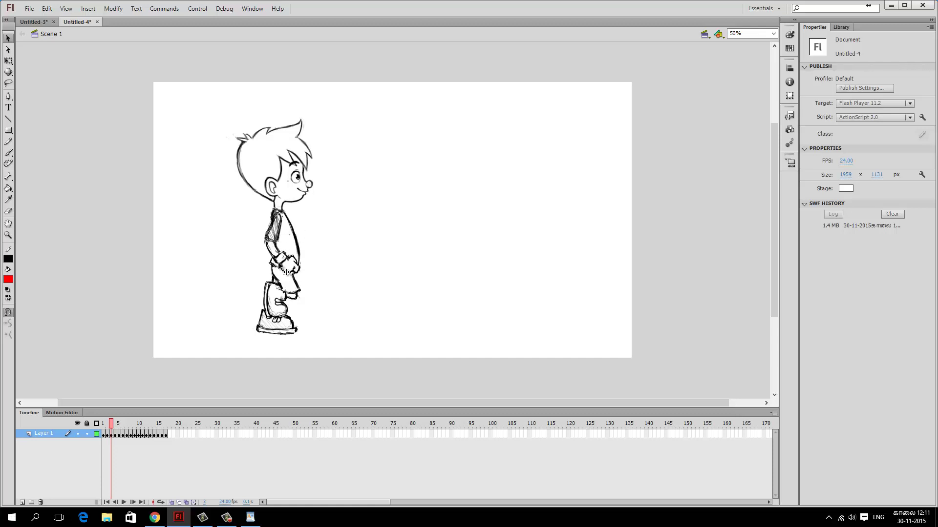
{"action": "key", "text": "period"}
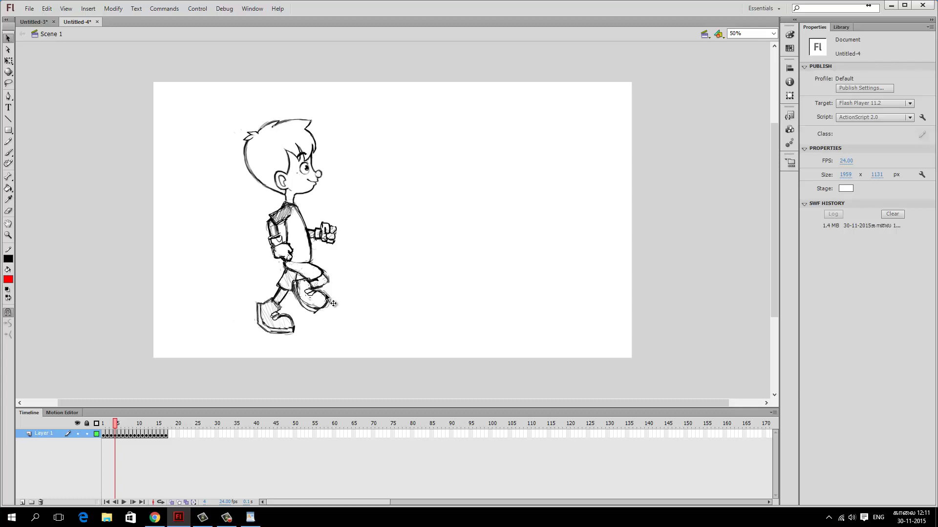
{"action": "left_click_drag", "start_coordinate": [119, 428], "coordinate": [119, 429]}
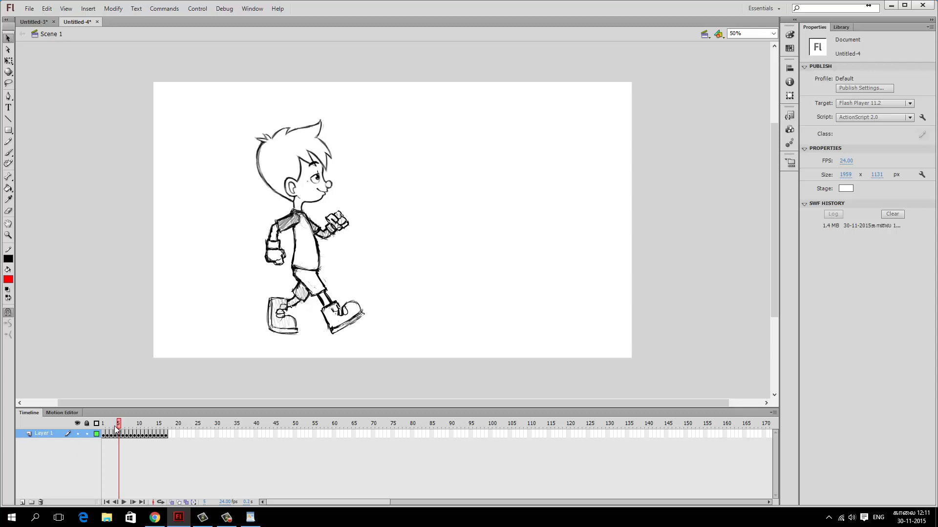
{"action": "mouse_move", "coordinate": [115, 430]}
{"action": "left_mouse_down"}
{"action": "mouse_move", "coordinate": [102, 429]}
{"action": "mouse_move", "coordinate": [128, 432]}
{"action": "mouse_move", "coordinate": [89, 430]}
{"action": "mouse_move", "coordinate": [158, 423]}
{"action": "left_mouse_up"}
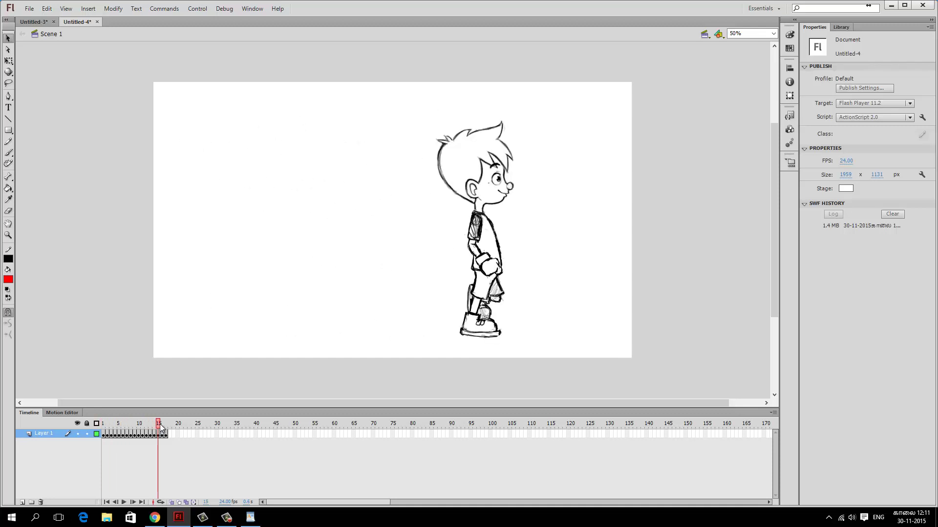
{"action": "mouse_move", "coordinate": [159, 423]}
{"action": "left_mouse_down"}
{"action": "mouse_move", "coordinate": [169, 426]}
{"action": "mouse_move", "coordinate": [73, 435]}
{"action": "mouse_move", "coordinate": [153, 429]}
{"action": "left_mouse_up"}
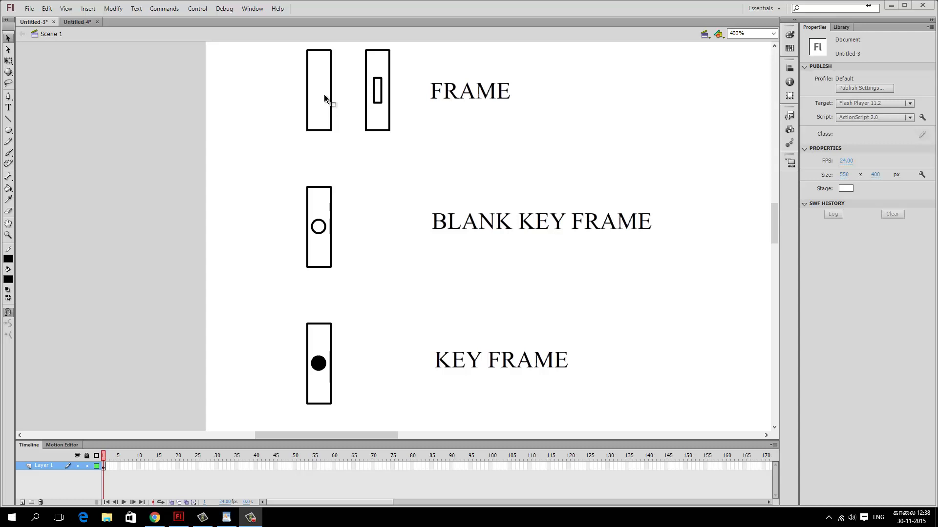
Create a new ActionScript 2.0 document with the default settings.
{"action": "left_click", "coordinate": [28, 11]}
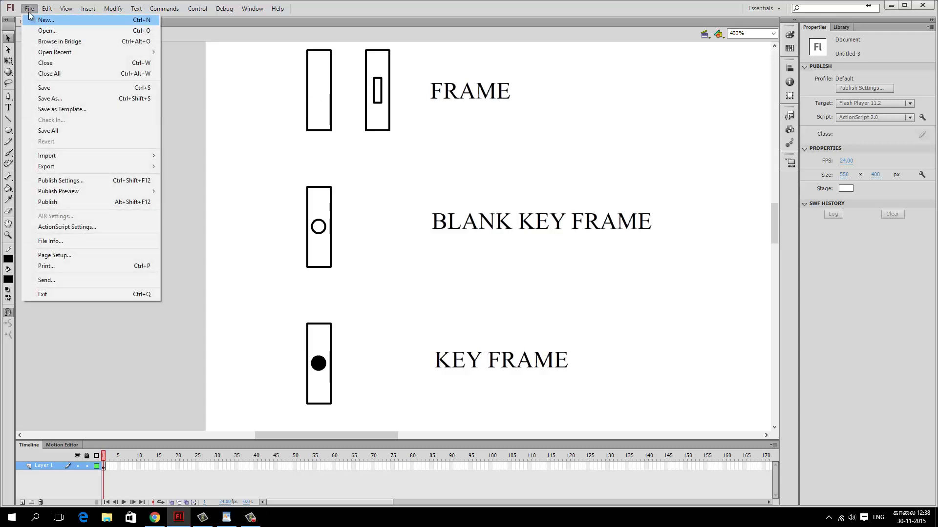
{"action": "left_click", "coordinate": [31, 19]}
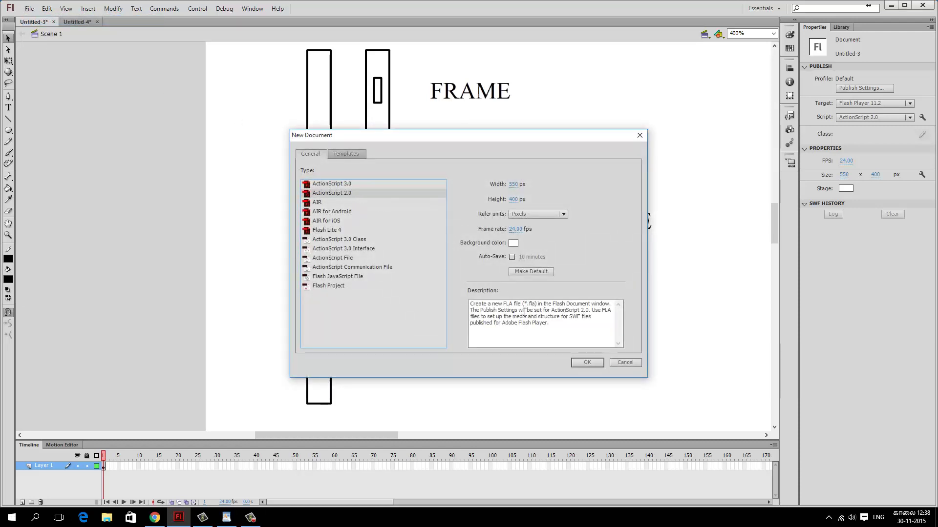
{"action": "left_click", "coordinate": [587, 362]}
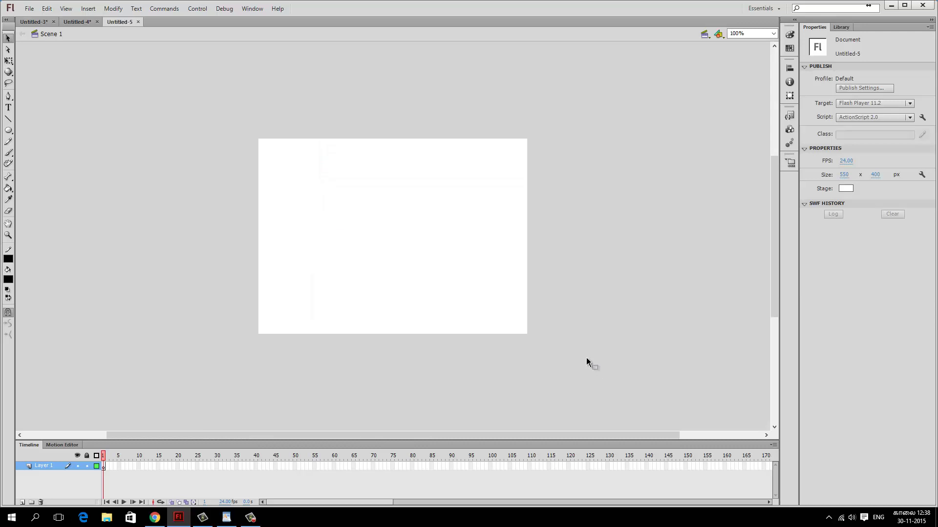
With the Brush tool, paint the left stem of a black letter H piece by piece, adding keyframes for frames 1 to 3.
{"action": "left_click", "coordinate": [8, 142]}
{"action": "left_click", "coordinate": [8, 154]}
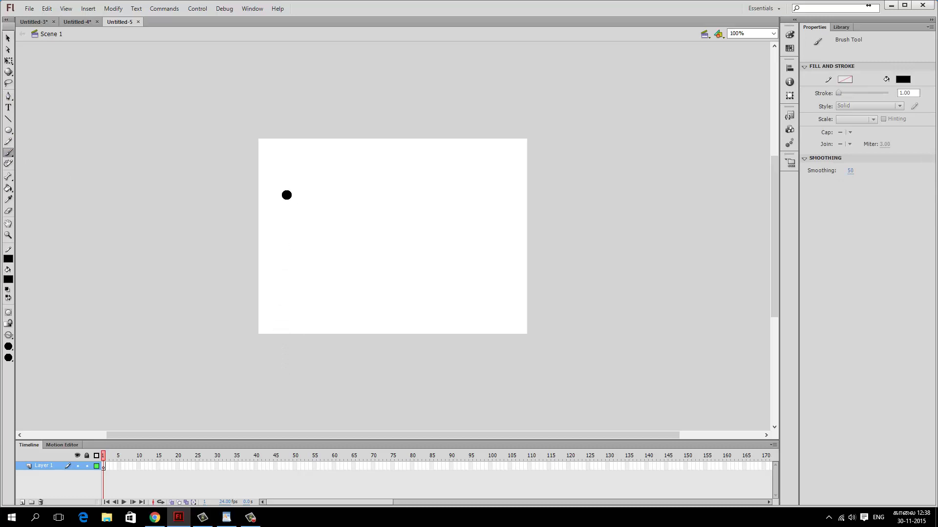
{"action": "left_click_drag", "start_coordinate": [295, 200], "coordinate": [302, 179]}
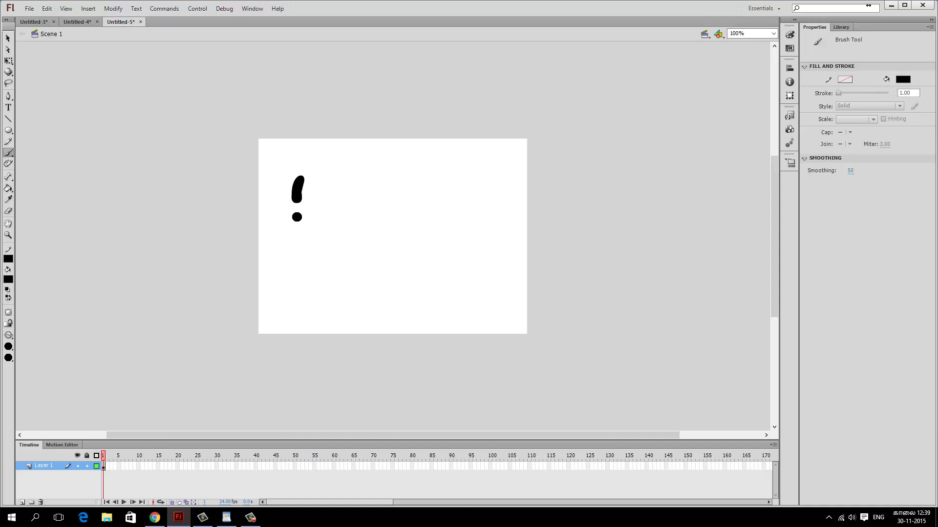
{"action": "key", "text": "F6"}
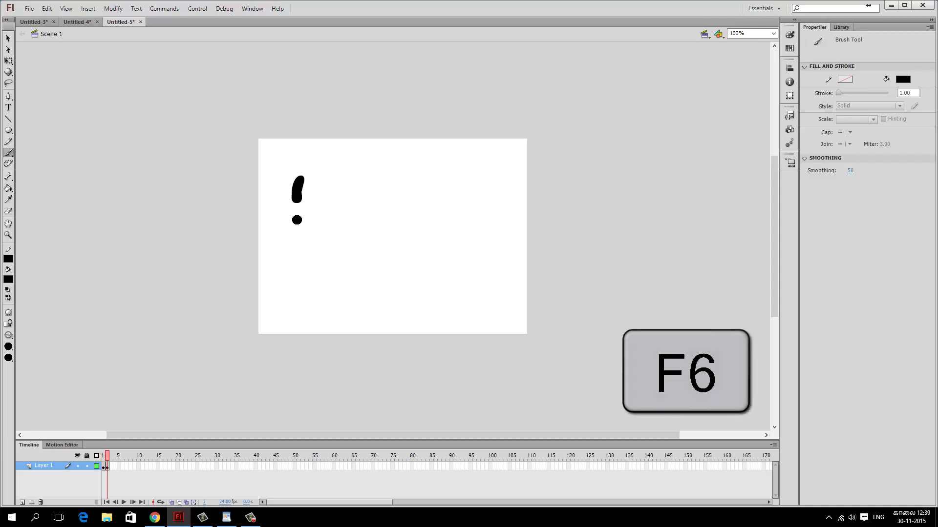
{"action": "left_click_drag", "start_coordinate": [297, 217], "coordinate": [295, 262]}
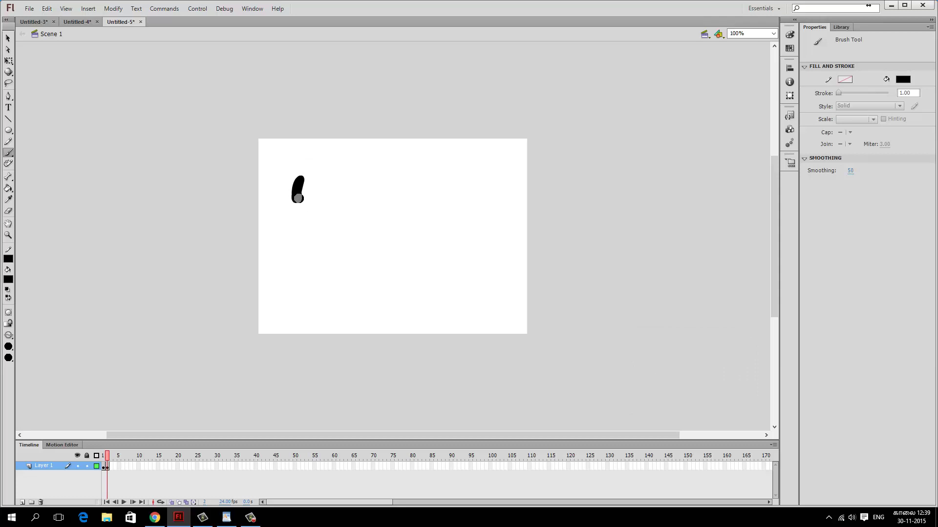
{"action": "left_click_drag", "start_coordinate": [296, 198], "coordinate": [298, 221]}
{"action": "left_click", "coordinate": [292, 234]}
{"action": "key", "text": "F6"}
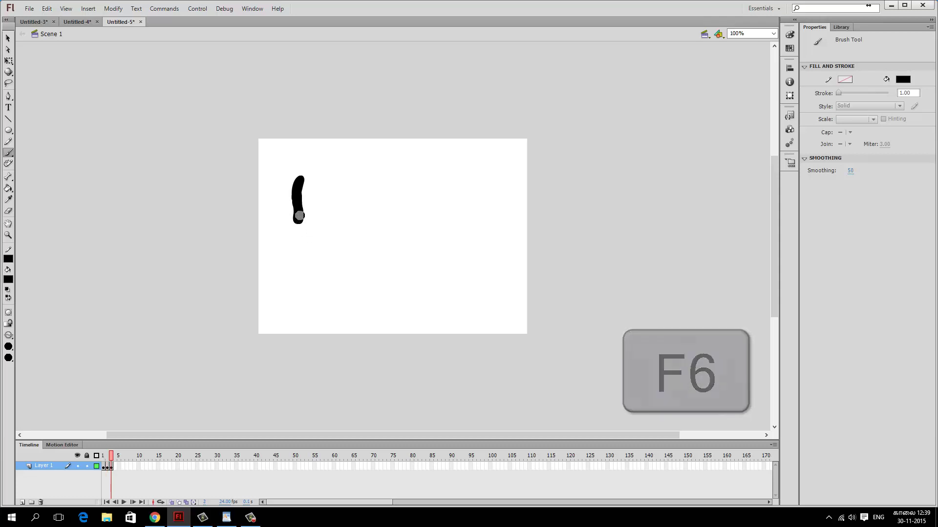
{"action": "left_click_drag", "start_coordinate": [298, 215], "coordinate": [293, 255]}
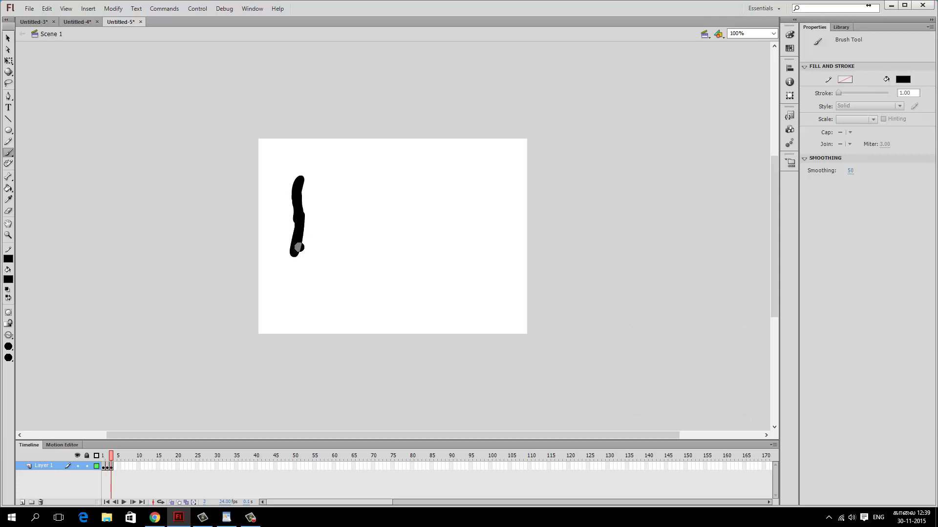
Add keyframes 4 and 5 and extend the H's crossbar to the right in each of them.
{"action": "key", "text": "F6"}
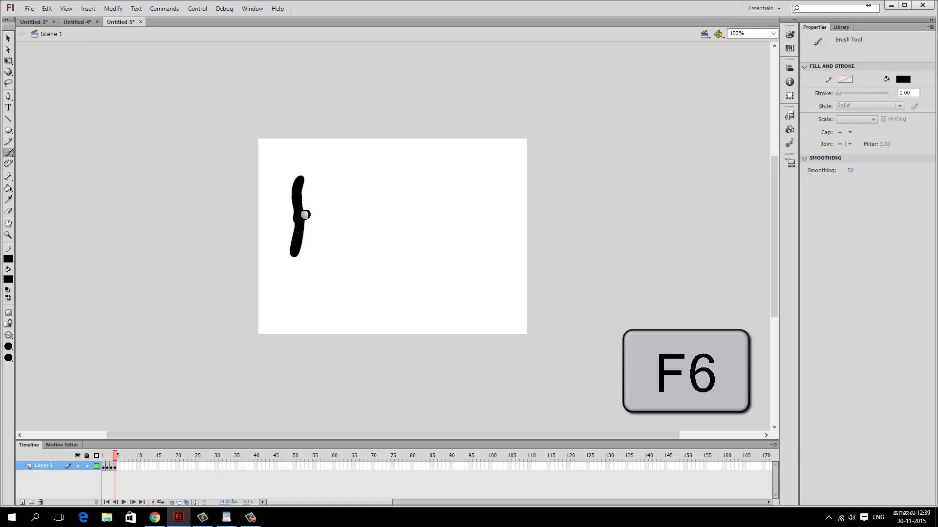
{"action": "left_click_drag", "start_coordinate": [305, 215], "coordinate": [316, 214]}
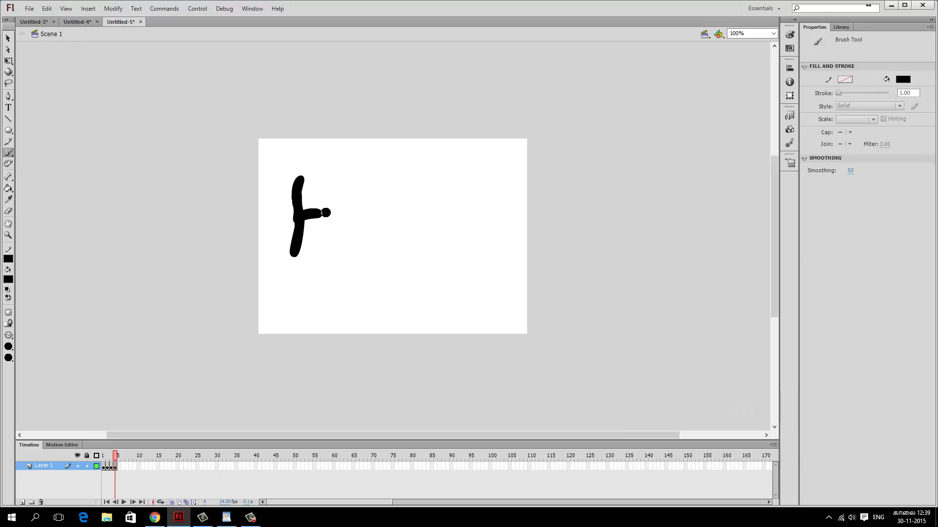
{"action": "key", "text": "F6"}
{"action": "left_click_drag", "start_coordinate": [308, 214], "coordinate": [335, 213]}
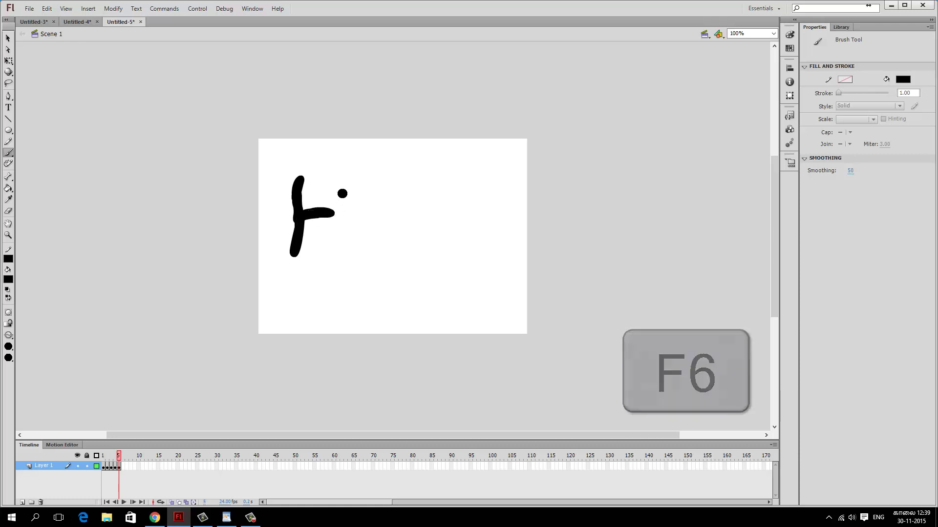
Build the right stem of the H in short brush strokes, upper half first, over new keyframes 6 to 11.
{"action": "key", "text": "F6"}
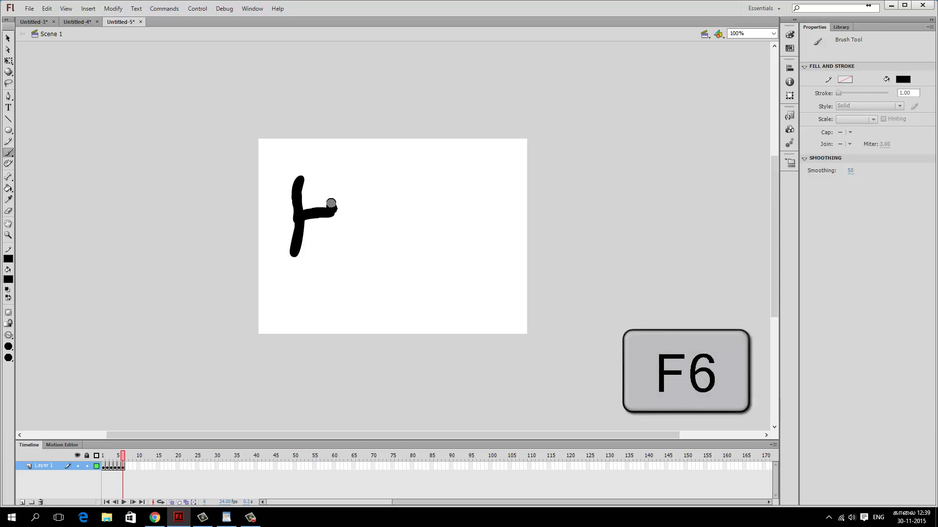
{"action": "key", "text": "F6"}
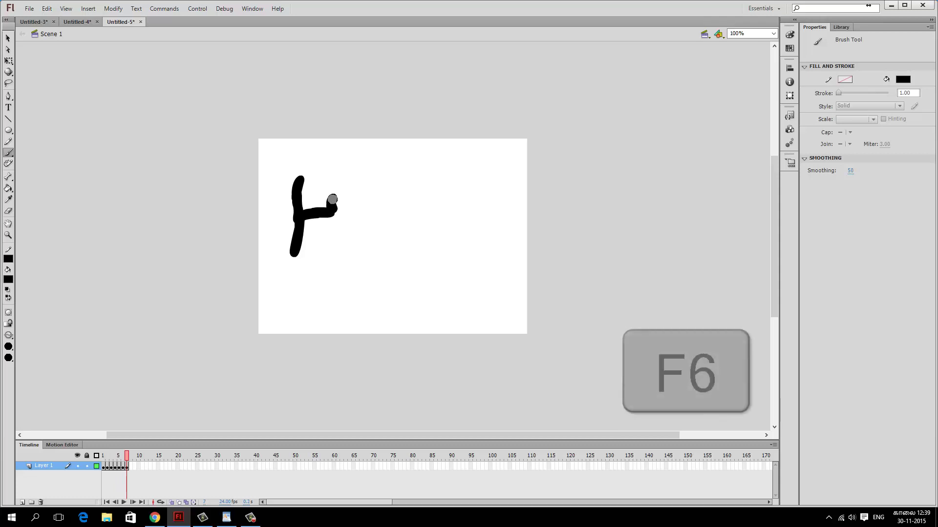
{"action": "left_click_drag", "start_coordinate": [332, 199], "coordinate": [337, 185]}
{"action": "key", "text": "F6"}
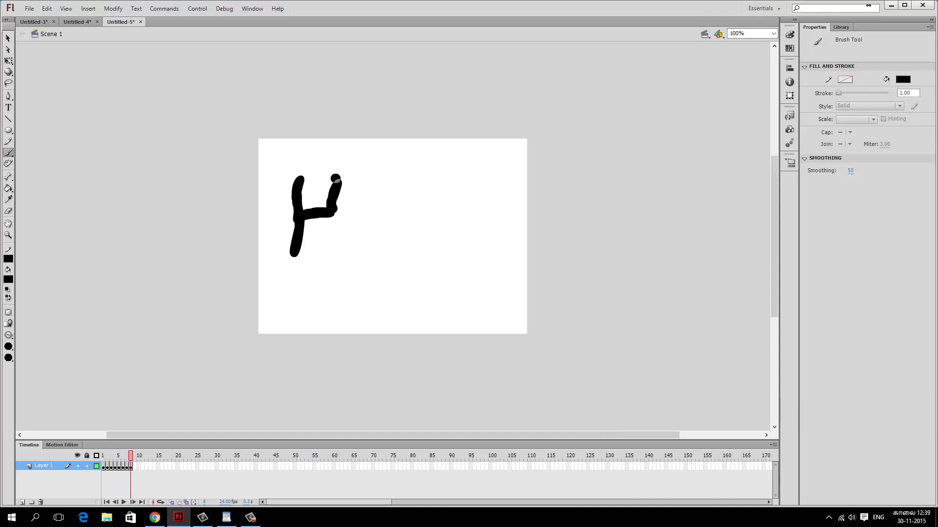
{"action": "key", "text": "F6"}
{"action": "left_click_drag", "start_coordinate": [331, 210], "coordinate": [333, 231]}
{"action": "key", "text": "F6"}
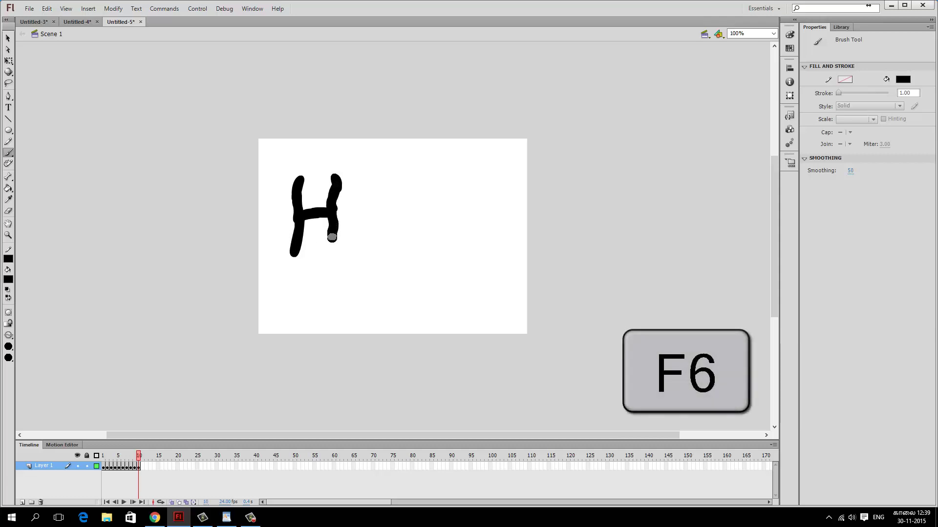
{"action": "key", "text": "F6"}
{"action": "left_click_drag", "start_coordinate": [335, 245], "coordinate": [331, 256]}
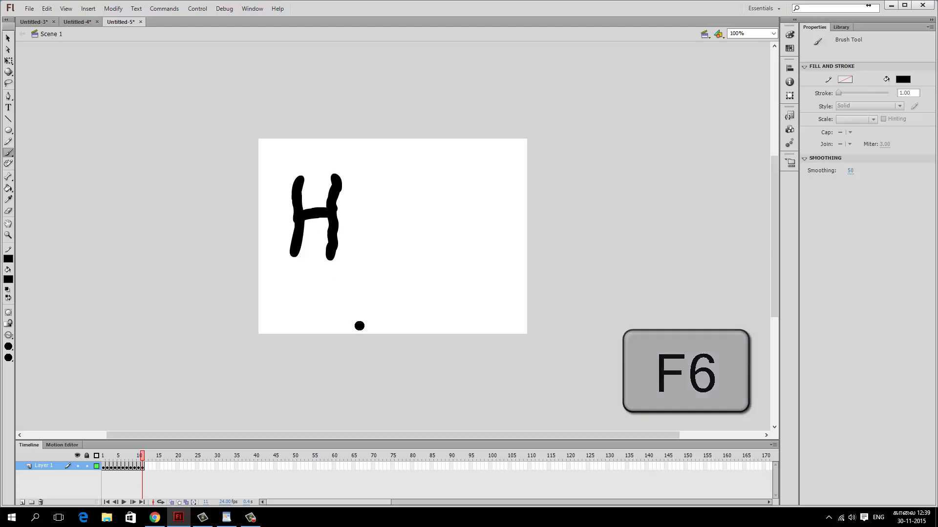
Paint the stem and lower arm of a letter E beside the H, a piece per new keyframe, from frame 12 to 16.
{"action": "key", "text": "F6"}
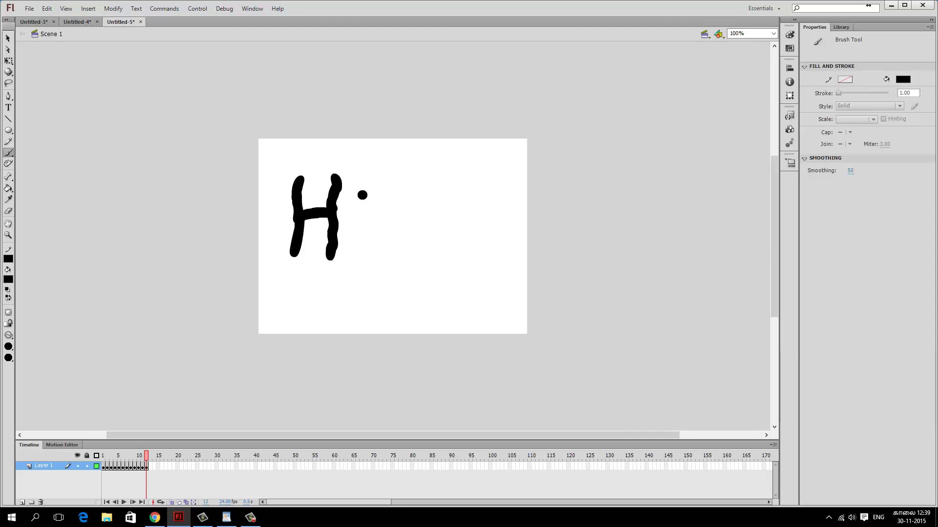
{"action": "mouse_move", "coordinate": [357, 177]}
{"action": "left_mouse_down"}
{"action": "mouse_move", "coordinate": [358, 248]}
{"action": "mouse_move", "coordinate": [395, 250]}
{"action": "left_mouse_up"}
{"action": "key", "text": "F6"}
{"action": "key", "text": "F6"}
{"action": "key", "text": "F6"}
{"action": "key", "text": "F6"}
{"action": "key", "text": "F6"}
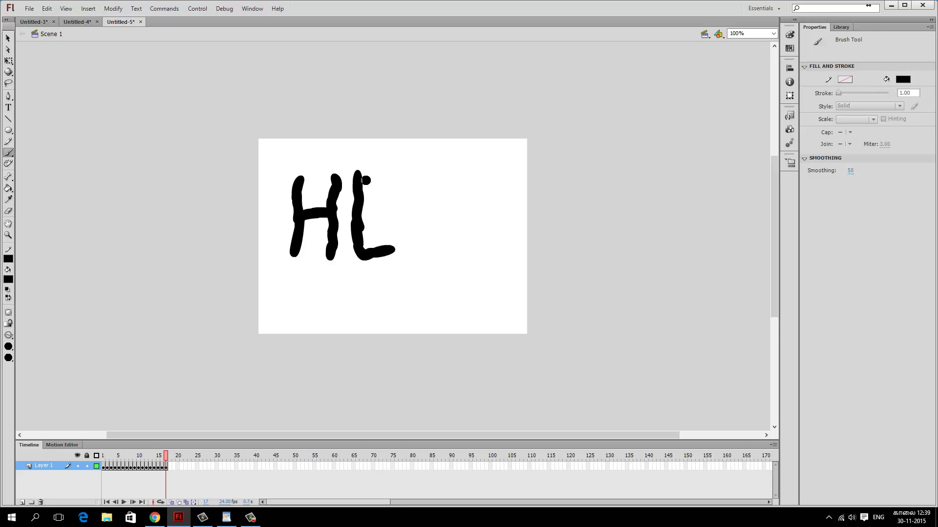
Paint the upper and middle arms of the E over keyframes 17 to 19.
{"action": "mouse_move", "coordinate": [366, 175]}
{"action": "left_mouse_down"}
{"action": "mouse_move", "coordinate": [379, 184]}
{"action": "mouse_move", "coordinate": [398, 173]}
{"action": "left_mouse_up"}
{"action": "key", "text": "ctrl+z"}
{"action": "key", "text": "F6"}
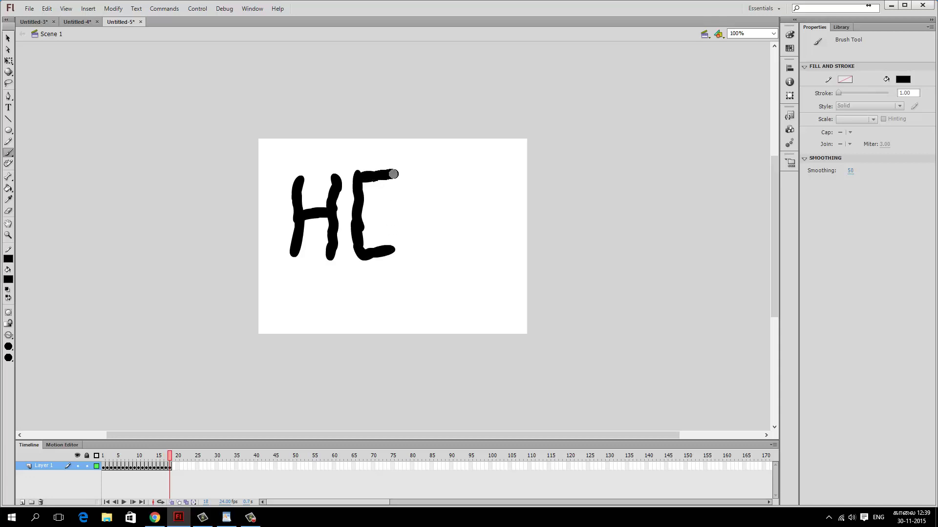
{"action": "key", "text": "F6"}
{"action": "left_click_drag", "start_coordinate": [357, 211], "coordinate": [388, 211]}
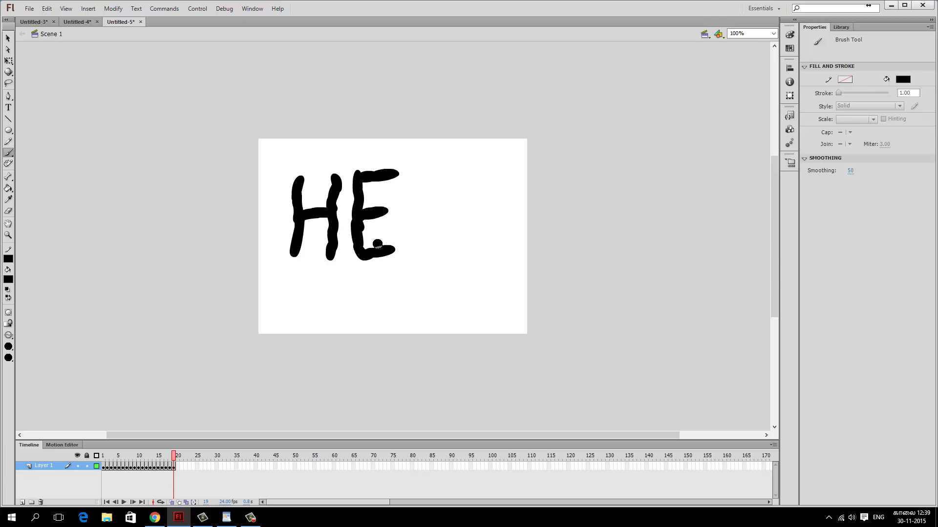
Play the HE writing animation several times to check the stroke-by-stroke motion.
{"action": "key", "text": "Return"}
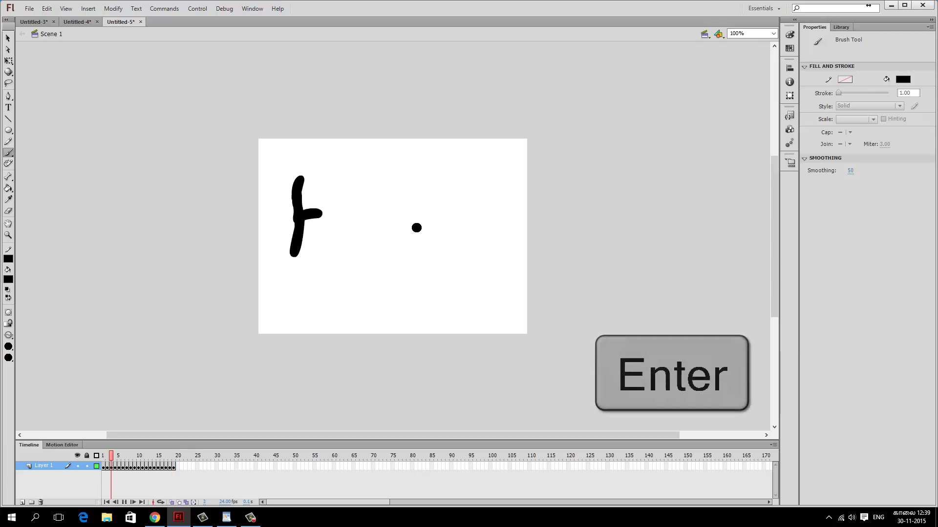
{"action": "key", "text": "Return"}
{"action": "key", "text": "Return"}
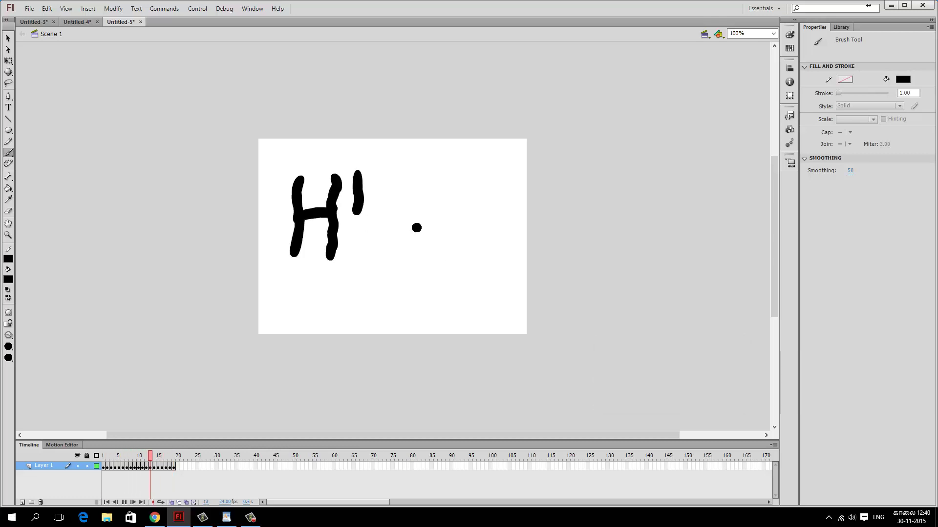
{"action": "key", "text": "Return"}
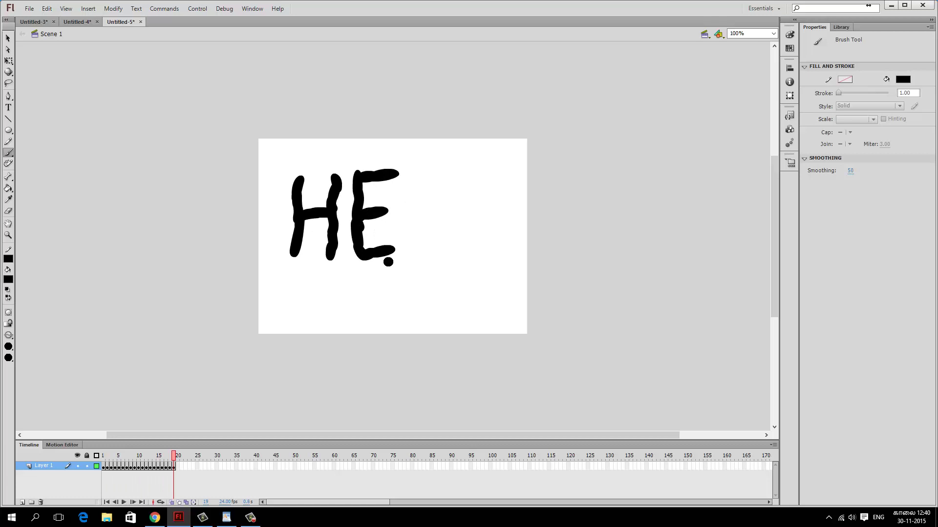
Paint the first letter L beside the E, adding a piece in each new keyframe from frame 20 to 25.
{"action": "key", "text": "F6"}
{"action": "mouse_move", "coordinate": [411, 171]}
{"action": "left_mouse_down"}
{"action": "mouse_move", "coordinate": [414, 250]}
{"action": "mouse_move", "coordinate": [451, 243]}
{"action": "left_mouse_up"}
{"action": "key", "text": "F6"}
{"action": "key", "text": "F6"}
{"action": "key", "text": "F6"}
{"action": "key", "text": "F6"}
{"action": "key", "text": "F6"}
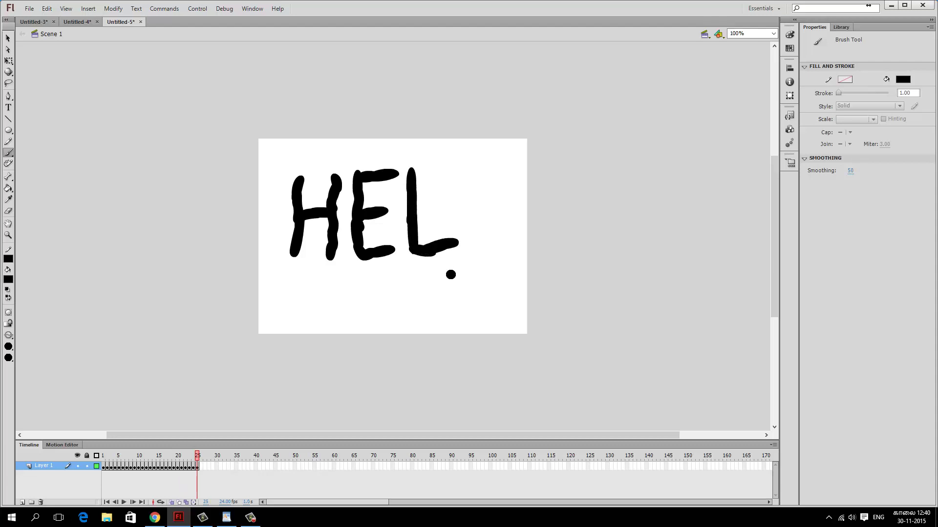
Paint a second letter L piece by piece in new keyframes from frame 26 onward, reaching frame 30.
{"action": "key", "text": "F6"}
{"action": "mouse_move", "coordinate": [462, 168]}
{"action": "left_mouse_down"}
{"action": "mouse_move", "coordinate": [470, 248]}
{"action": "mouse_move", "coordinate": [516, 238]}
{"action": "left_mouse_up"}
{"action": "key", "text": "F6"}
{"action": "key", "text": "F6"}
{"action": "key", "text": "F6"}
{"action": "key", "text": "F6"}
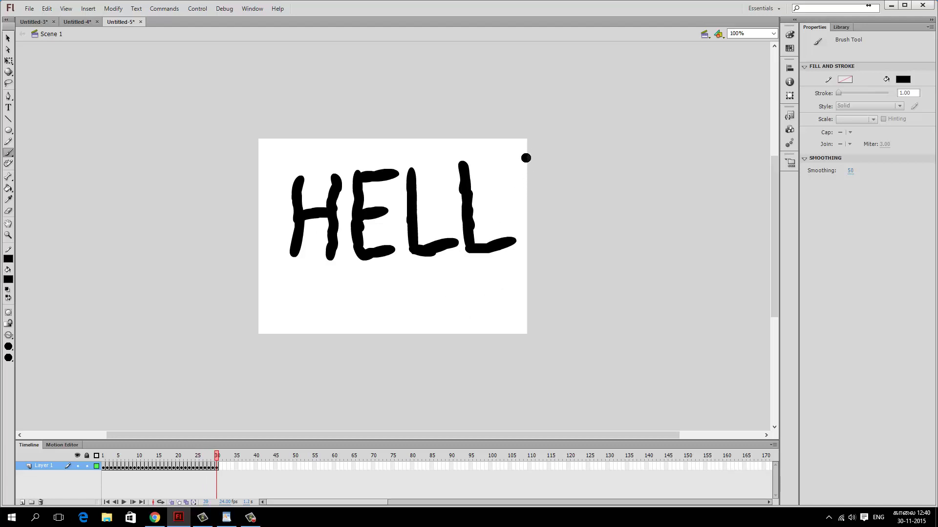
Paint the letter O across the stage's right edge piece by piece over keyframes 30 to 38, and play the HELLO animation.
{"action": "mouse_move", "coordinate": [524, 156]}
{"action": "left_mouse_down"}
{"action": "mouse_move", "coordinate": [513, 178]}
{"action": "mouse_move", "coordinate": [522, 202]}
{"action": "mouse_move", "coordinate": [536, 222]}
{"action": "mouse_move", "coordinate": [557, 215]}
{"action": "mouse_move", "coordinate": [559, 161]}
{"action": "mouse_move", "coordinate": [524, 148]}
{"action": "mouse_move", "coordinate": [519, 159]}
{"action": "left_mouse_up"}
{"action": "key", "text": "F6"}
{"action": "key", "text": "F6"}
{"action": "key", "text": "F6"}
{"action": "key", "text": "F6"}
{"action": "key", "text": "F6"}
{"action": "key", "text": "F6"}
{"action": "key", "text": "F6"}
{"action": "key", "text": "F6"}
{"action": "key", "text": "Return"}
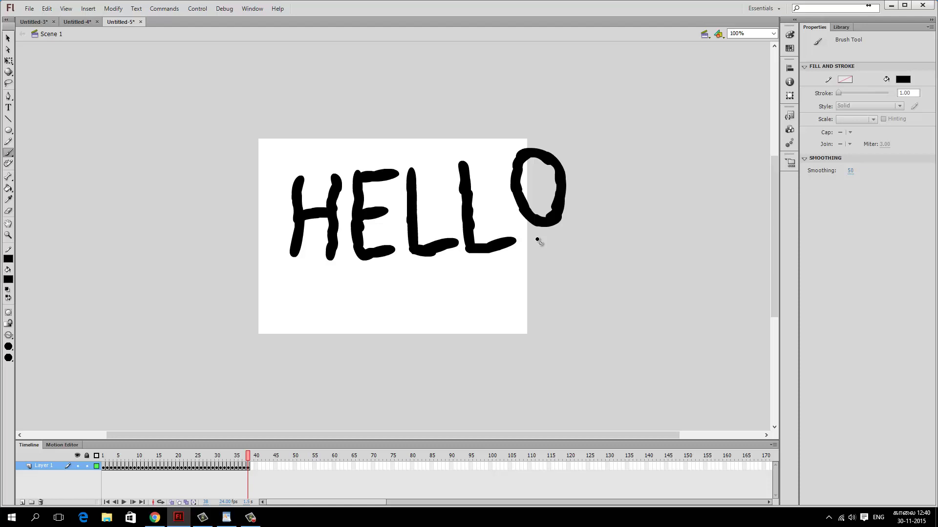
Add a new layer above the lettering, hide Layer 1, and select frame 1 of the new layer.
{"action": "left_click", "coordinate": [22, 502]}
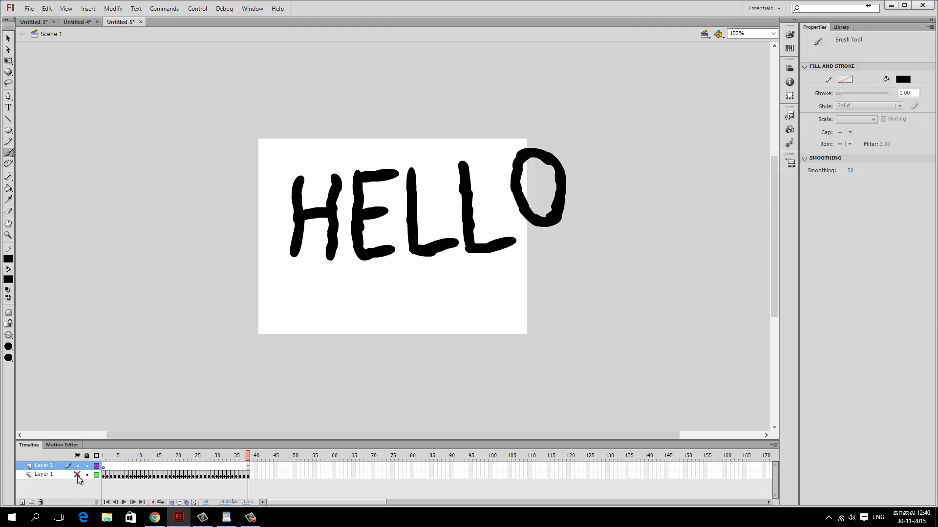
{"action": "left_click", "coordinate": [77, 475]}
{"action": "left_click", "coordinate": [104, 465]}
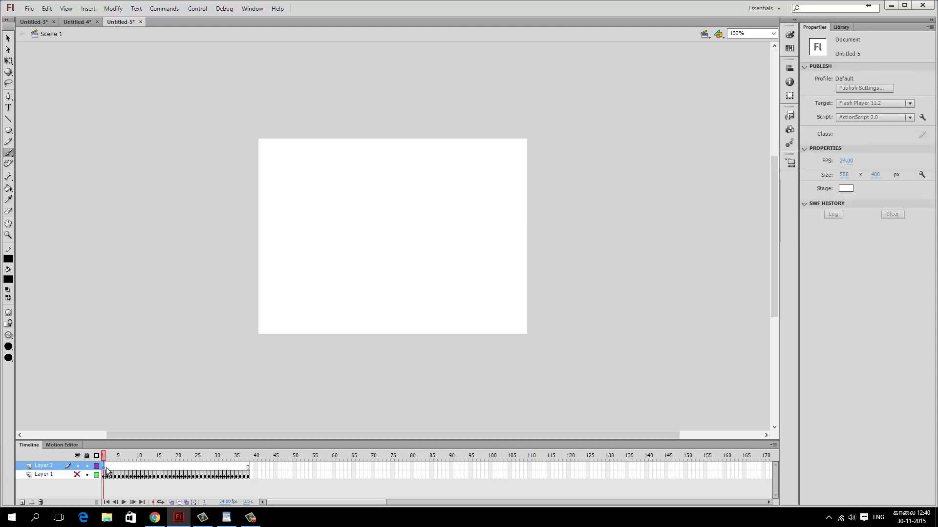
{"action": "left_click", "coordinate": [107, 468]}
On Layer 2, brush a spiral outward from the stage's centre, extending it a little in each new keyframe up to frame 37.
{"action": "left_click", "coordinate": [383, 237]}
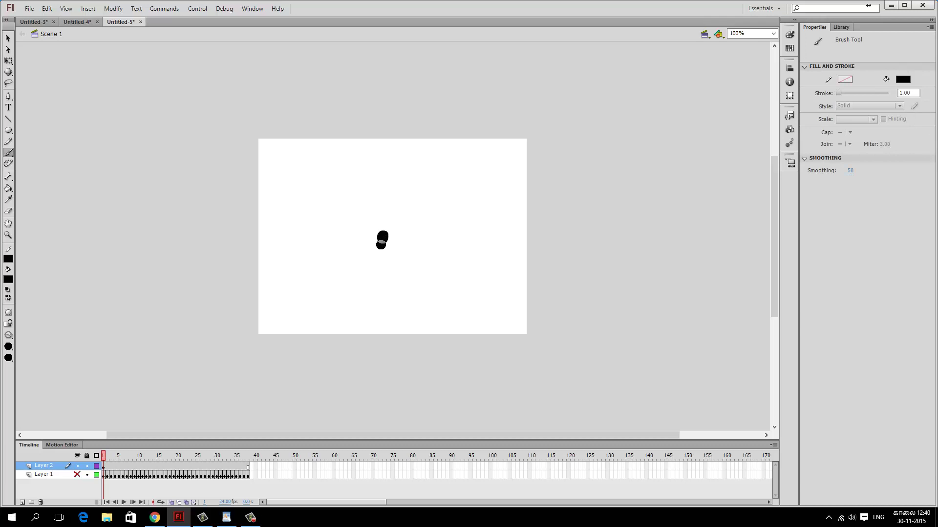
{"action": "key", "text": "F6"}
{"action": "mouse_move", "coordinate": [382, 237]}
{"action": "left_mouse_down"}
{"action": "mouse_move", "coordinate": [410, 243]}
{"action": "mouse_move", "coordinate": [406, 233]}
{"action": "mouse_move", "coordinate": [397, 263]}
{"action": "mouse_move", "coordinate": [353, 237]}
{"action": "mouse_move", "coordinate": [377, 206]}
{"action": "mouse_move", "coordinate": [369, 212]}
{"action": "mouse_move", "coordinate": [407, 201]}
{"action": "mouse_move", "coordinate": [396, 204]}
{"action": "mouse_move", "coordinate": [426, 230]}
{"action": "mouse_move", "coordinate": [418, 272]}
{"action": "mouse_move", "coordinate": [369, 293]}
{"action": "mouse_move", "coordinate": [382, 289]}
{"action": "mouse_move", "coordinate": [329, 270]}
{"action": "mouse_move", "coordinate": [328, 226]}
{"action": "mouse_move", "coordinate": [328, 237]}
{"action": "mouse_move", "coordinate": [344, 196]}
{"action": "mouse_move", "coordinate": [338, 204]}
{"action": "mouse_move", "coordinate": [387, 180]}
{"action": "mouse_move", "coordinate": [411, 180]}
{"action": "mouse_move", "coordinate": [440, 217]}
{"action": "mouse_move", "coordinate": [440, 273]}
{"action": "mouse_move", "coordinate": [416, 299]}
{"action": "mouse_move", "coordinate": [389, 309]}
{"action": "mouse_move", "coordinate": [347, 307]}
{"action": "mouse_move", "coordinate": [302, 252]}
{"action": "mouse_move", "coordinate": [312, 192]}
{"action": "mouse_move", "coordinate": [368, 159]}
{"action": "mouse_move", "coordinate": [427, 153]}
{"action": "mouse_move", "coordinate": [441, 171]}
{"action": "mouse_move", "coordinate": [465, 233]}
{"action": "mouse_move", "coordinate": [460, 284]}
{"action": "mouse_move", "coordinate": [398, 321]}
{"action": "mouse_move", "coordinate": [330, 323]}
{"action": "mouse_move", "coordinate": [398, 320]}
{"action": "mouse_move", "coordinate": [378, 325]}
{"action": "left_mouse_up"}
{"action": "key", "text": "F6"}
{"action": "key", "text": "F6"}
{"action": "key", "text": "F6"}
{"action": "key", "text": "F6"}
{"action": "key", "text": "F6"}
{"action": "key", "text": "F6"}
{"action": "key", "text": "F6"}
{"action": "key", "text": "F6"}
{"action": "key", "text": "F6"}
{"action": "key", "text": "F6"}
{"action": "key", "text": "F6"}
{"action": "key", "text": "F6"}
{"action": "key", "text": "F6"}
{"action": "key", "text": "F6"}
{"action": "key", "text": "F6"}
{"action": "key", "text": "F6"}
{"action": "key", "text": "F6"}
{"action": "key", "text": "F6"}
{"action": "key", "text": "F6"}
{"action": "key", "text": "F6"}
{"action": "key", "text": "F6"}
{"action": "key", "text": "F6"}
{"action": "key", "text": "F6"}
{"action": "key", "text": "F6"}
{"action": "key", "text": "F6"}
{"action": "key", "text": "F6"}
{"action": "key", "text": "F6"}
{"action": "key", "text": "F6"}
{"action": "key", "text": "F6"}
{"action": "key", "text": "F6"}
{"action": "key", "text": "F6"}
{"action": "key", "text": "F6"}
{"action": "key", "text": "F6"}
{"action": "key", "text": "F6"}
{"action": "key", "text": "F6"}
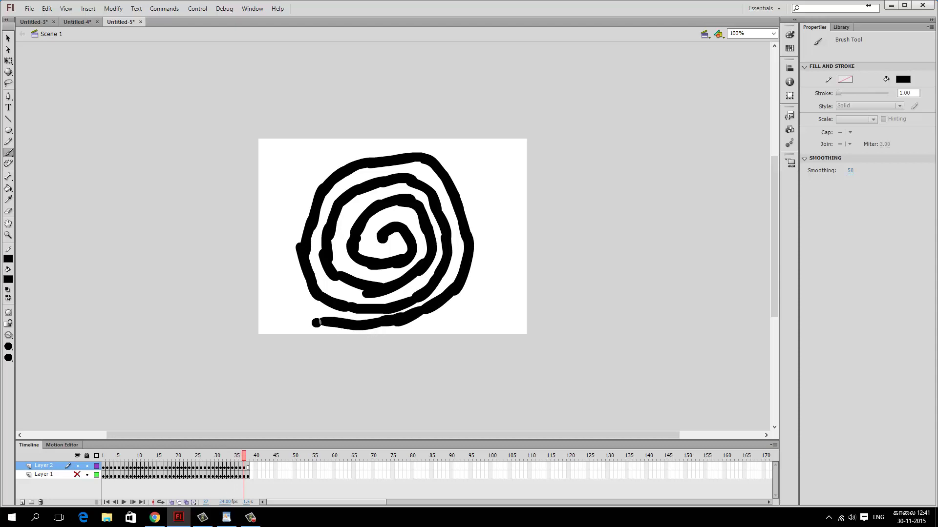
Continue the spiral's outer turn up the left side over new keyframes 38 to 42, and play the animation.
{"action": "key", "text": "F6"}
{"action": "mouse_move", "coordinate": [315, 324]}
{"action": "left_mouse_down"}
{"action": "mouse_move", "coordinate": [289, 264]}
{"action": "mouse_move", "coordinate": [296, 202]}
{"action": "left_mouse_up"}
{"action": "key", "text": "F6"}
{"action": "key", "text": "F6"}
{"action": "key", "text": "F6"}
{"action": "key", "text": "F6"}
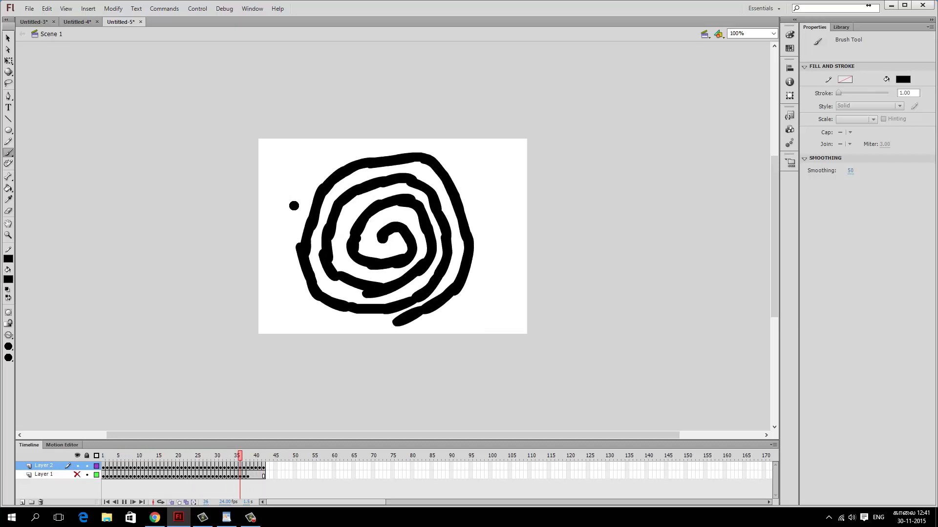
{"action": "key", "text": "Return"}
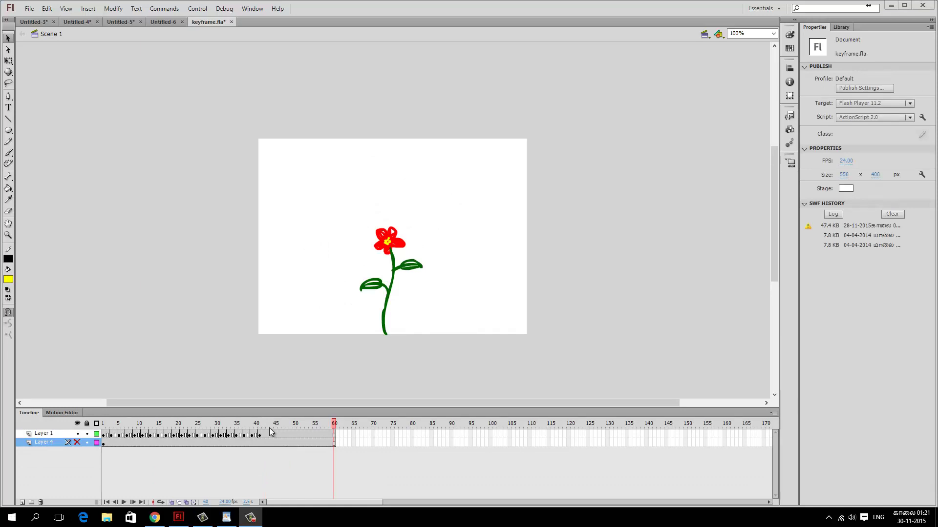
Scrub the keyframe.fla timeline from frame 1 to 40 and back to examine how the flower grows.
{"action": "mouse_move", "coordinate": [103, 424]}
{"action": "left_mouse_down"}
{"action": "mouse_move", "coordinate": [258, 431]}
{"action": "mouse_move", "coordinate": [186, 437]}
{"action": "mouse_move", "coordinate": [278, 445]}
{"action": "mouse_move", "coordinate": [256, 448]}
{"action": "left_mouse_up"}
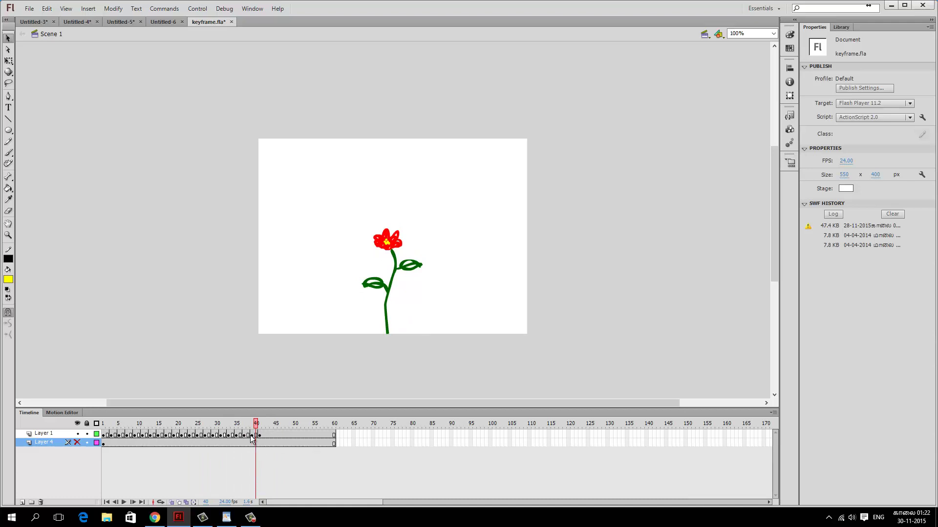
{"action": "left_click_drag", "start_coordinate": [251, 439], "coordinate": [86, 438]}
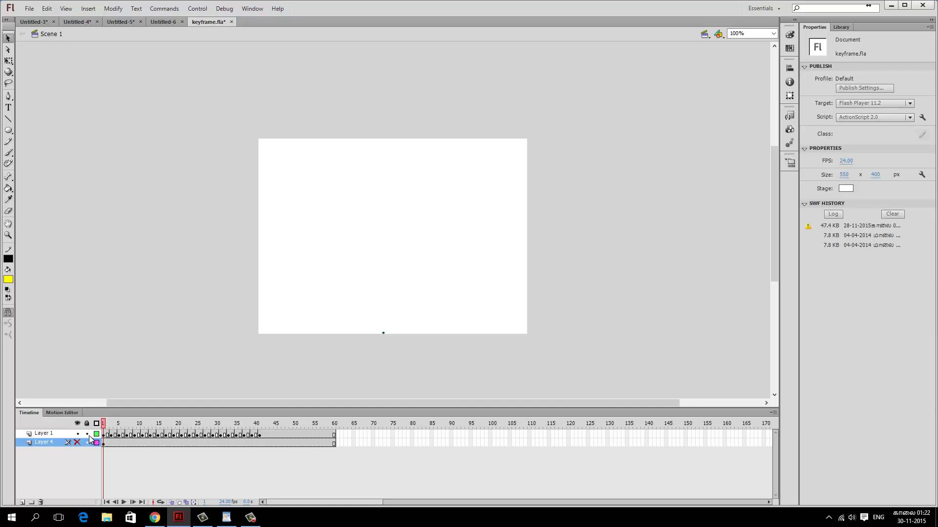
Play the growing-flower animation in keyframe.fla, and create a new blank document.
{"action": "key", "text": "Return"}
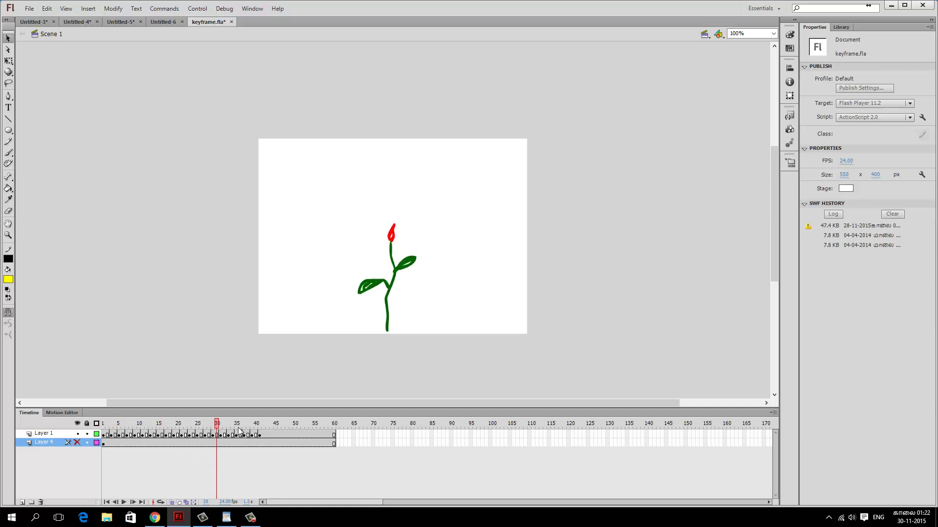
{"action": "left_click", "coordinate": [30, 9]}
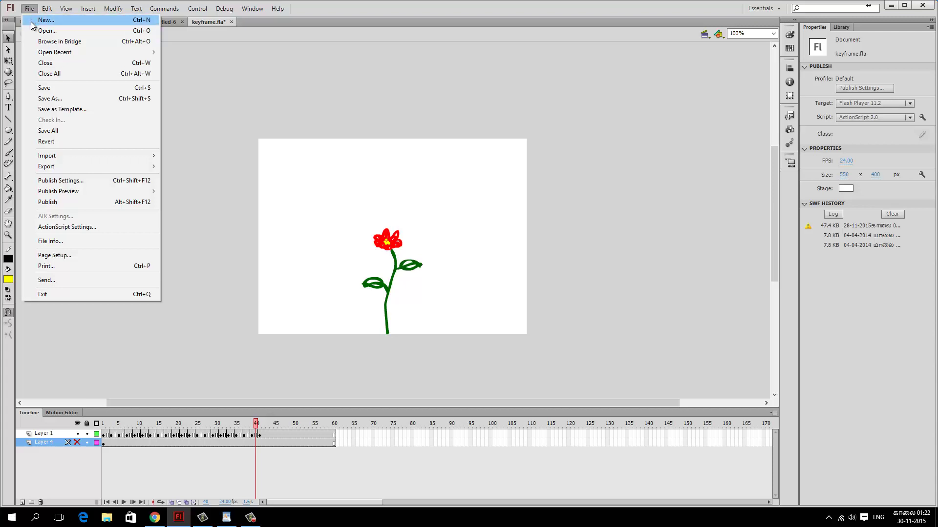
{"action": "left_click", "coordinate": [32, 24]}
{"action": "left_click", "coordinate": [587, 363]}
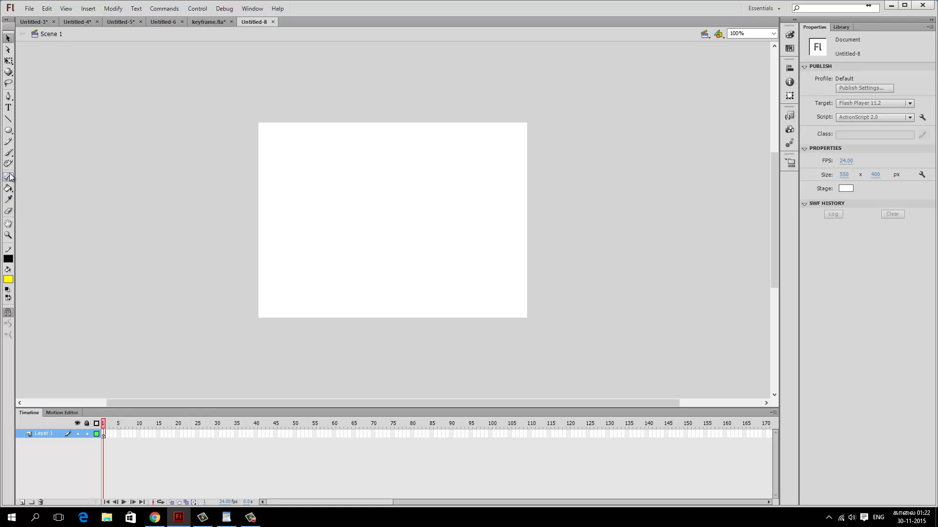
Set up the Brush tool with dark green fill #003300 and the third-smallest brush size.
{"action": "left_click", "coordinate": [7, 155]}
{"action": "left_click", "coordinate": [8, 279]}
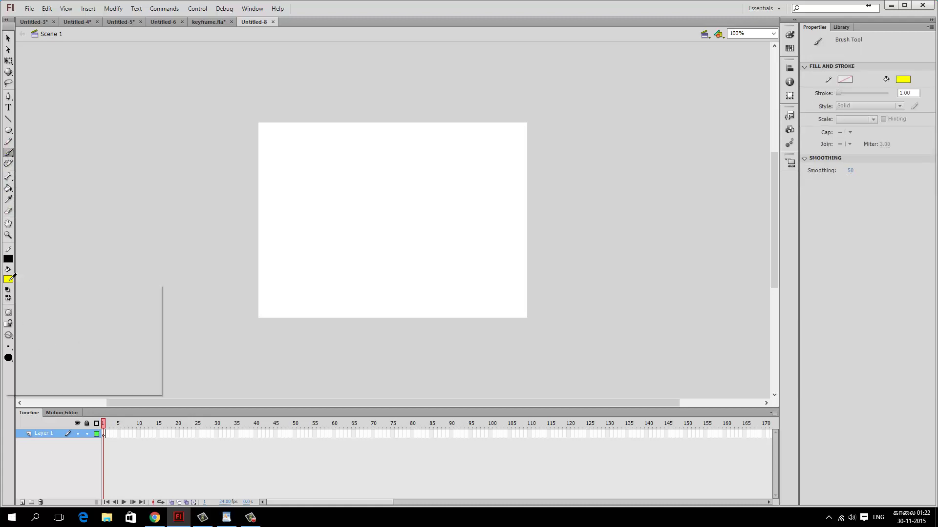
{"action": "left_click", "coordinate": [36, 301]}
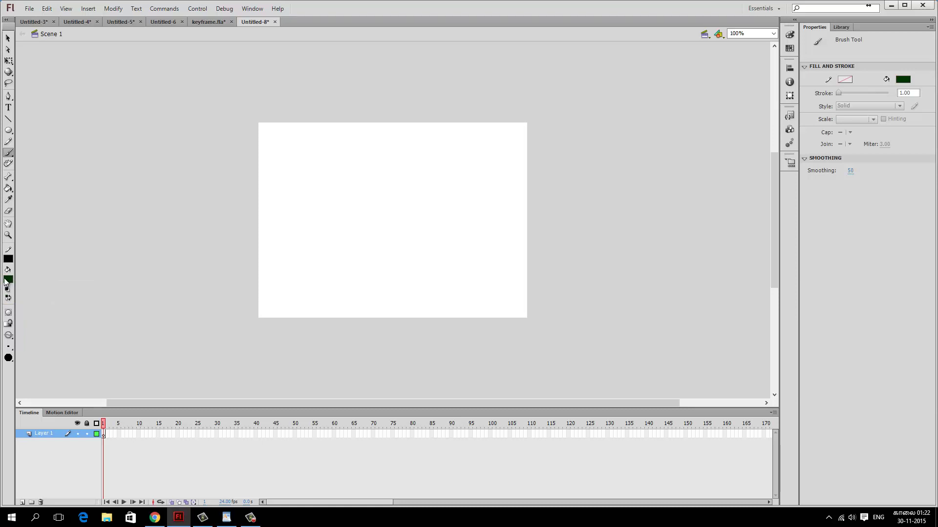
{"action": "left_click", "coordinate": [7, 280]}
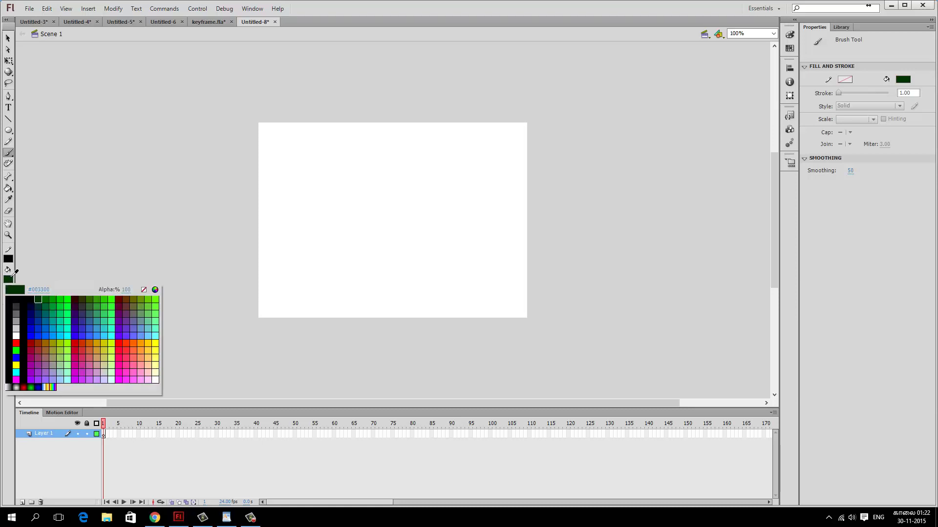
{"action": "left_click", "coordinate": [39, 300]}
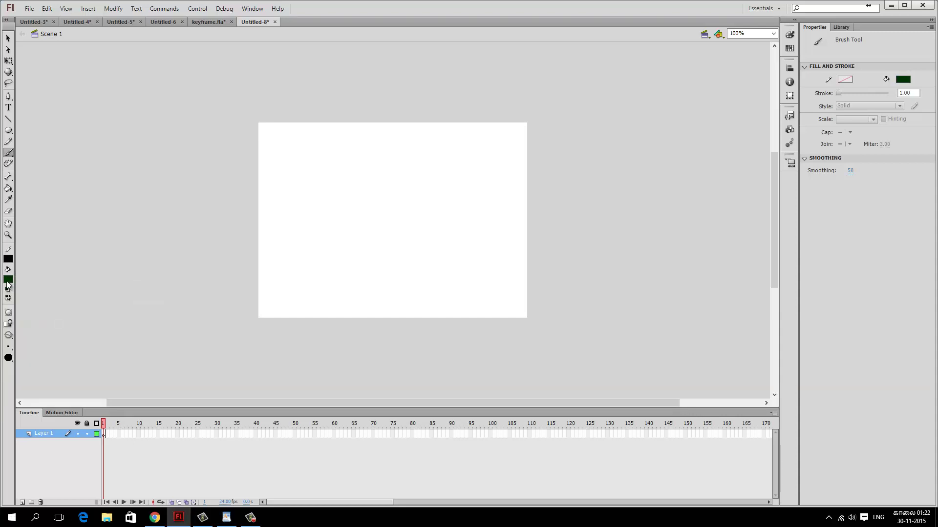
{"action": "left_click", "coordinate": [7, 349]}
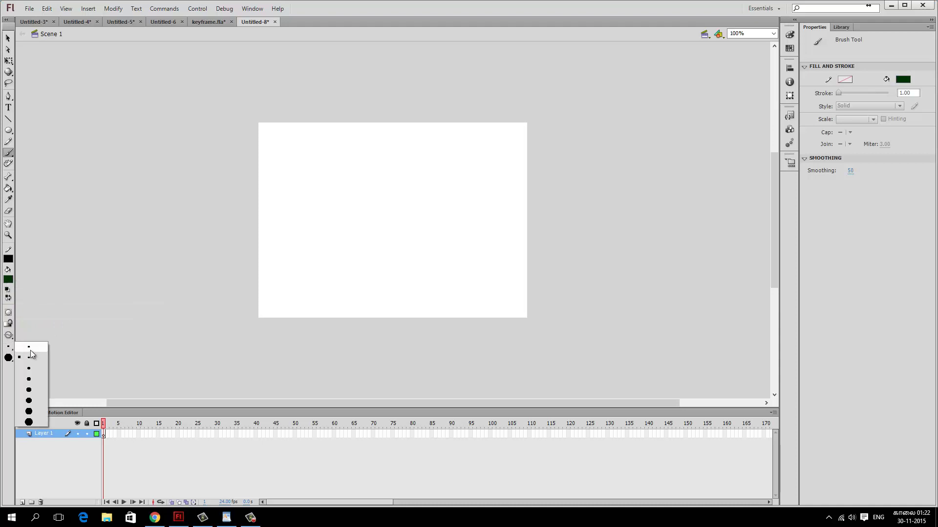
{"action": "left_click", "coordinate": [29, 368]}
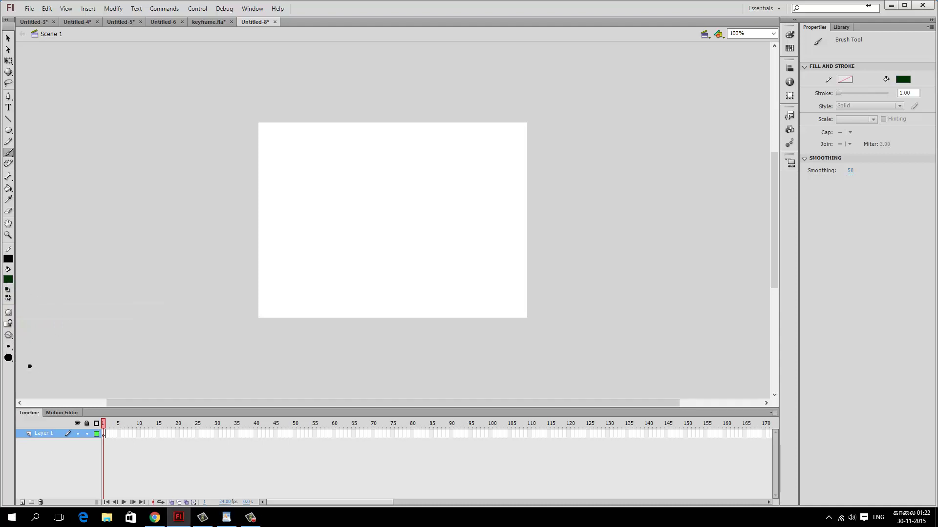
{"action": "left_click", "coordinate": [8, 346]}
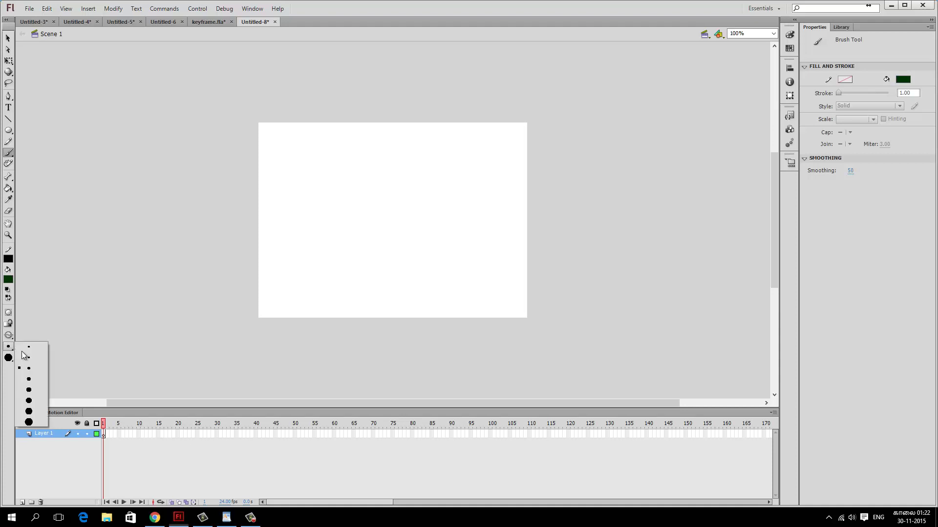
{"action": "left_click", "coordinate": [41, 369]}
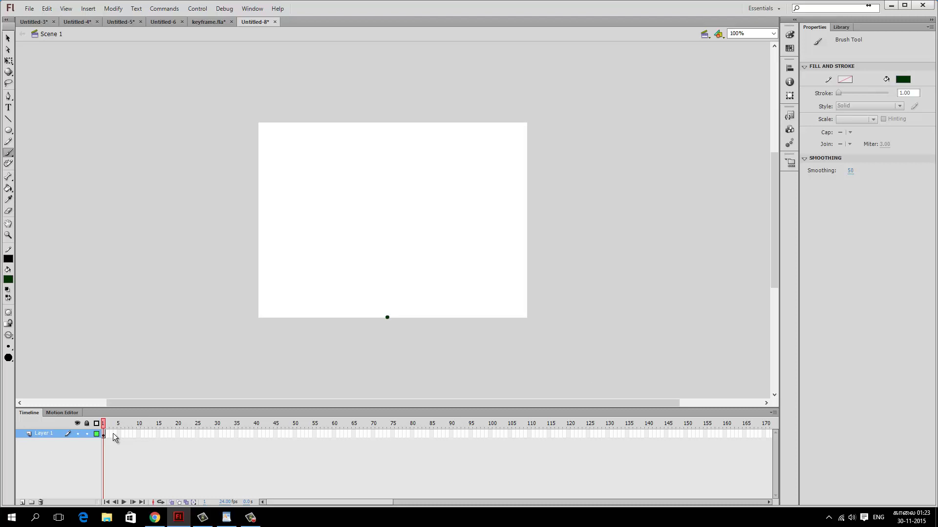
Turn on onion skinning and brush the start of a stem at the stage's bottom edge in new blank keyframes 2 and 3.
{"action": "key", "text": "F7"}
{"action": "left_click", "coordinate": [172, 502]}
{"action": "left_click_drag", "start_coordinate": [387, 317], "coordinate": [387, 319]}
{"action": "key", "text": "F7"}
{"action": "left_click_drag", "start_coordinate": [387, 318], "coordinate": [386, 303]}
Brush a progressively taller, curving stem in new blank keyframes 4 to 6, adding a small side shoot in frame 6.
{"action": "key", "text": "F7"}
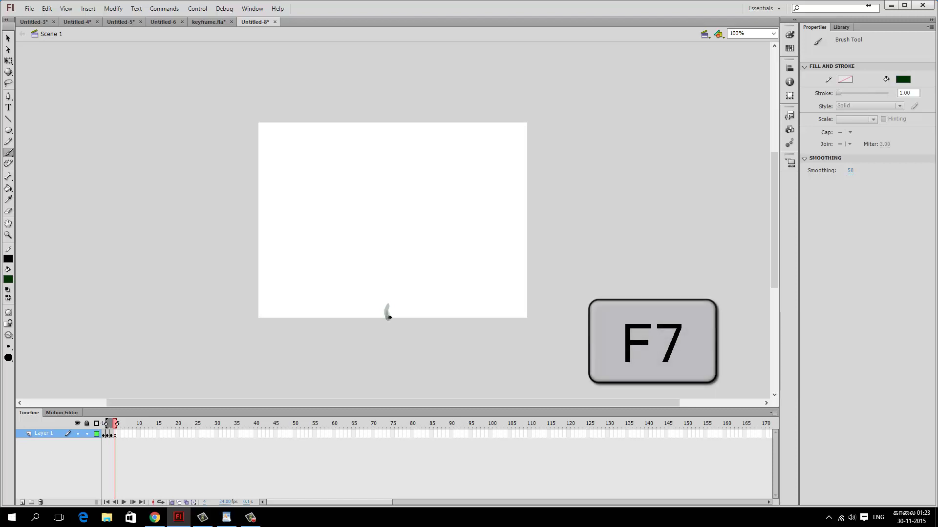
{"action": "left_click_drag", "start_coordinate": [388, 320], "coordinate": [394, 292]}
{"action": "key", "text": "F7"}
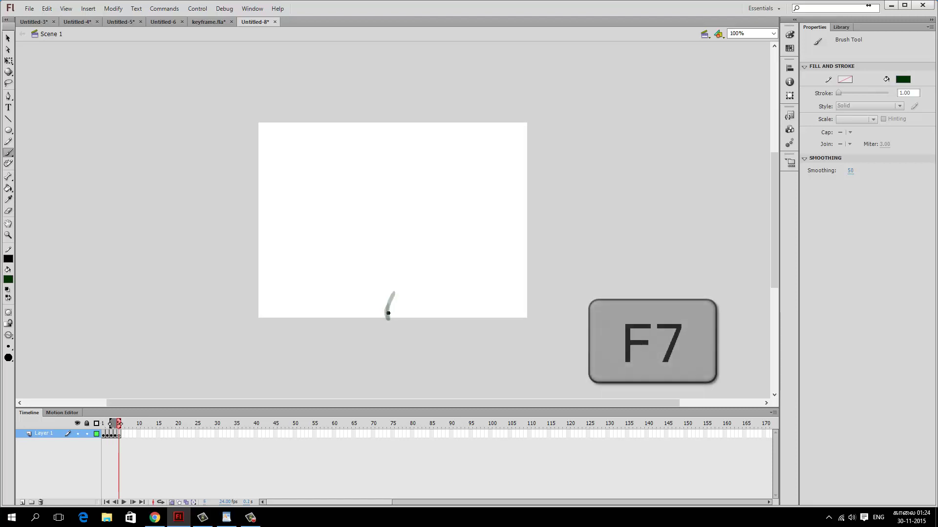
{"action": "left_click_drag", "start_coordinate": [389, 319], "coordinate": [397, 278]}
{"action": "key", "text": "F7"}
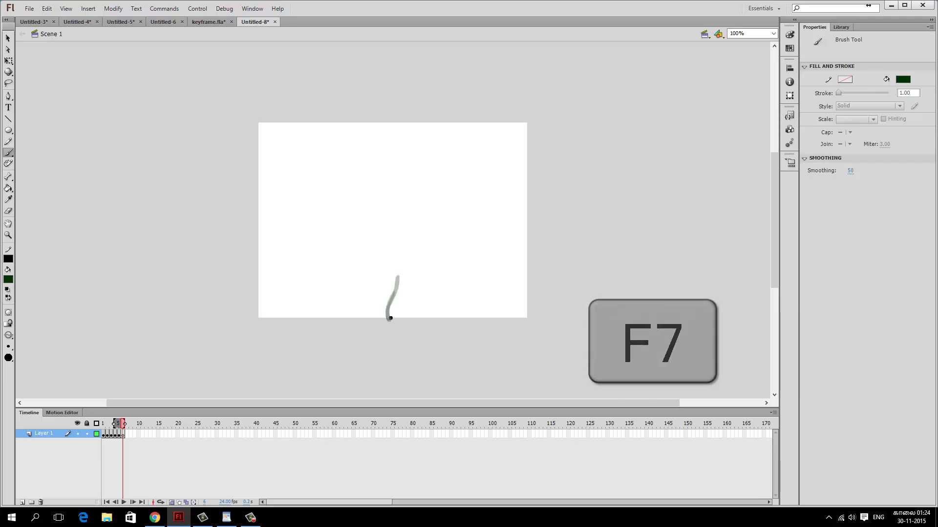
{"action": "mouse_move", "coordinate": [389, 319]}
{"action": "left_mouse_down"}
{"action": "mouse_move", "coordinate": [397, 261]}
{"action": "mouse_move", "coordinate": [391, 281]}
{"action": "left_mouse_up"}
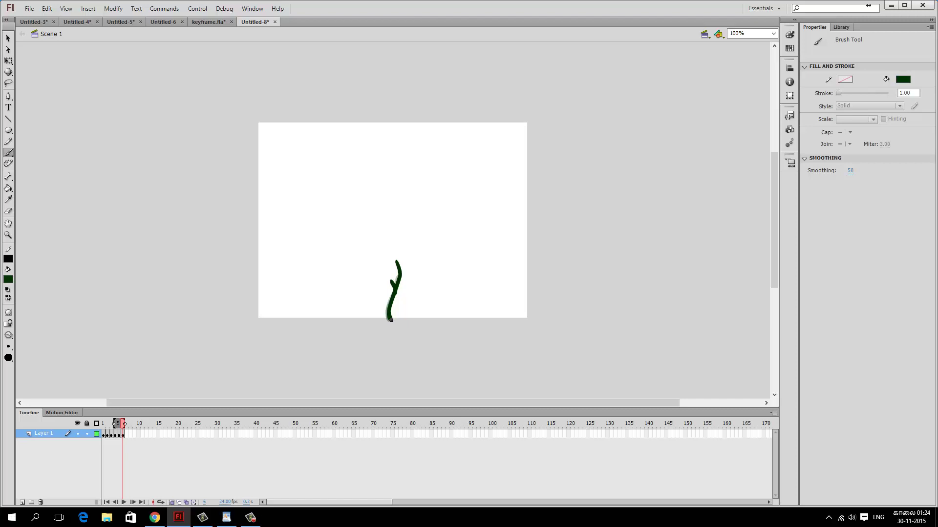
Redraw the stem taller, with a longer left shoot, in new blank keyframes 7 and 8.
{"action": "key", "text": "F7"}
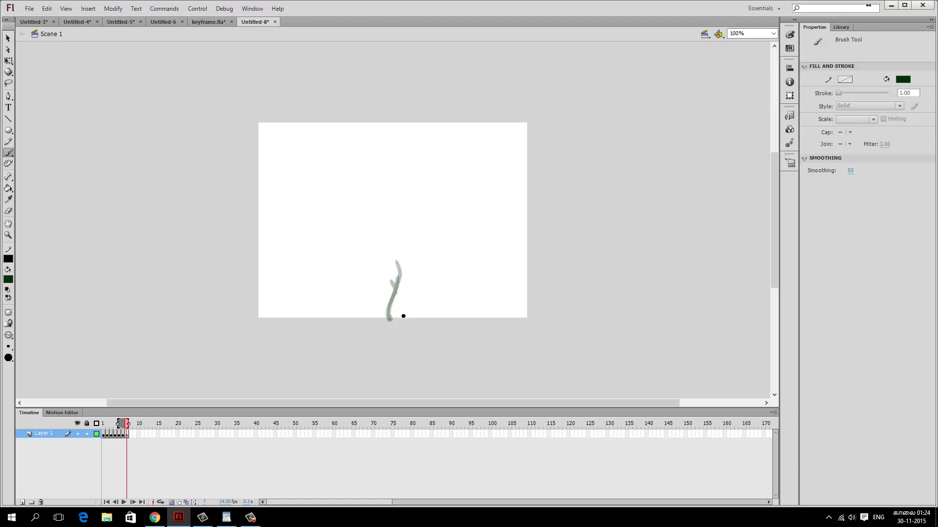
{"action": "left_click_drag", "start_coordinate": [388, 317], "coordinate": [399, 276]}
{"action": "key", "text": "ctrl+z"}
{"action": "mouse_move", "coordinate": [389, 317]}
{"action": "left_mouse_down"}
{"action": "mouse_move", "coordinate": [398, 279]}
{"action": "mouse_move", "coordinate": [388, 254]}
{"action": "left_mouse_up"}
{"action": "left_click_drag", "start_coordinate": [397, 290], "coordinate": [383, 276]}
{"action": "key", "text": "F7"}
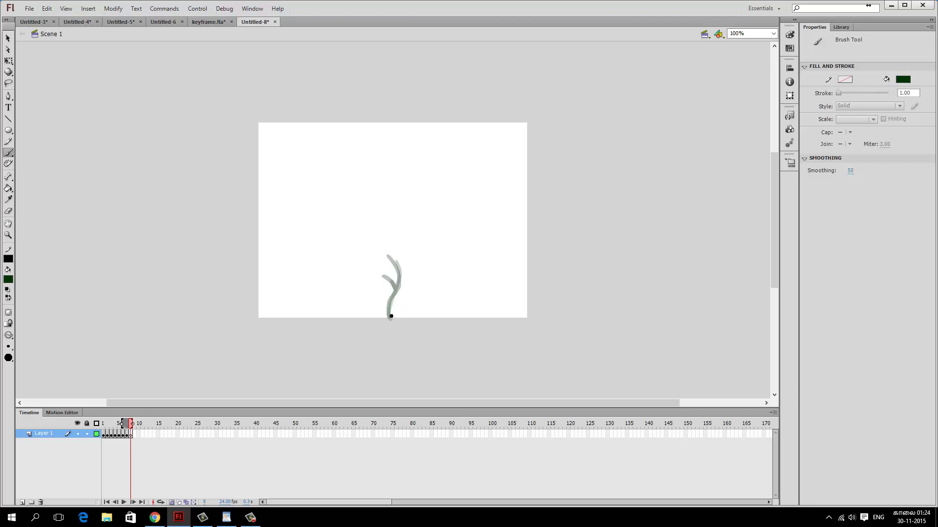
{"action": "mouse_move", "coordinate": [391, 316]}
{"action": "left_mouse_down"}
{"action": "mouse_move", "coordinate": [400, 278]}
{"action": "mouse_move", "coordinate": [385, 239]}
{"action": "left_mouse_up"}
{"action": "left_click_drag", "start_coordinate": [398, 294], "coordinate": [380, 274]}
Add blank keyframe 9 and brush a still taller stem with a left branch reaching further out.
{"action": "key", "text": "F7"}
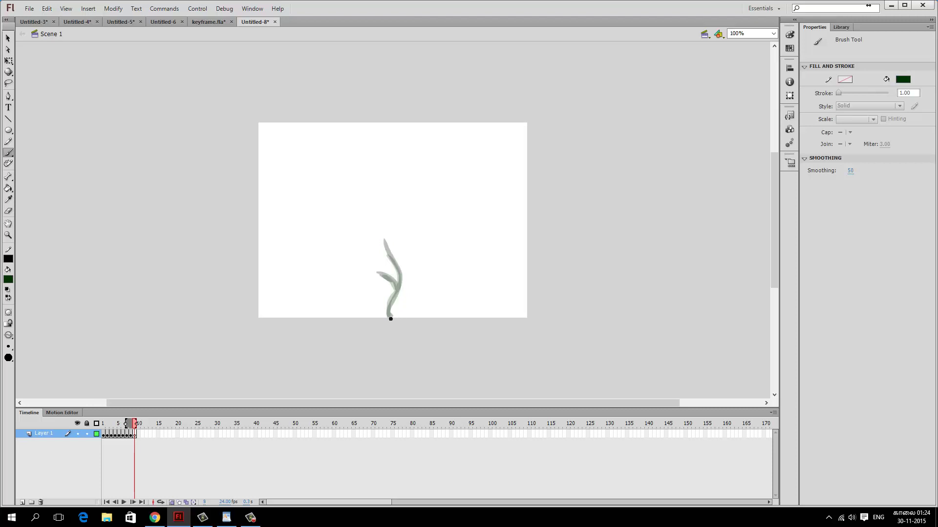
{"action": "mouse_move", "coordinate": [391, 319]}
{"action": "left_mouse_down"}
{"action": "mouse_move", "coordinate": [397, 298]}
{"action": "mouse_move", "coordinate": [388, 265]}
{"action": "left_mouse_up"}
{"action": "key", "text": "ctrl+z"}
{"action": "mouse_move", "coordinate": [388, 317]}
{"action": "left_mouse_down"}
{"action": "mouse_move", "coordinate": [396, 262]}
{"action": "mouse_move", "coordinate": [385, 226]}
{"action": "left_mouse_up"}
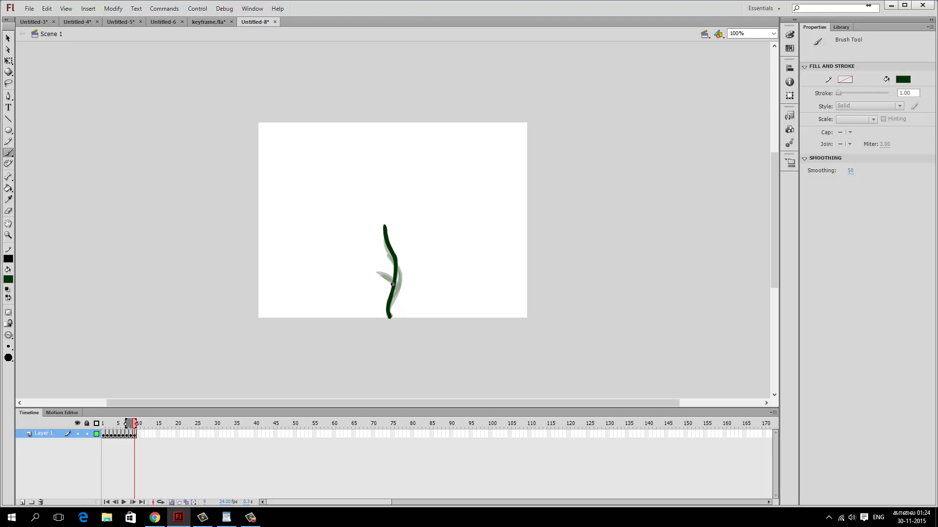
{"action": "left_click_drag", "start_coordinate": [393, 285], "coordinate": [371, 267]}
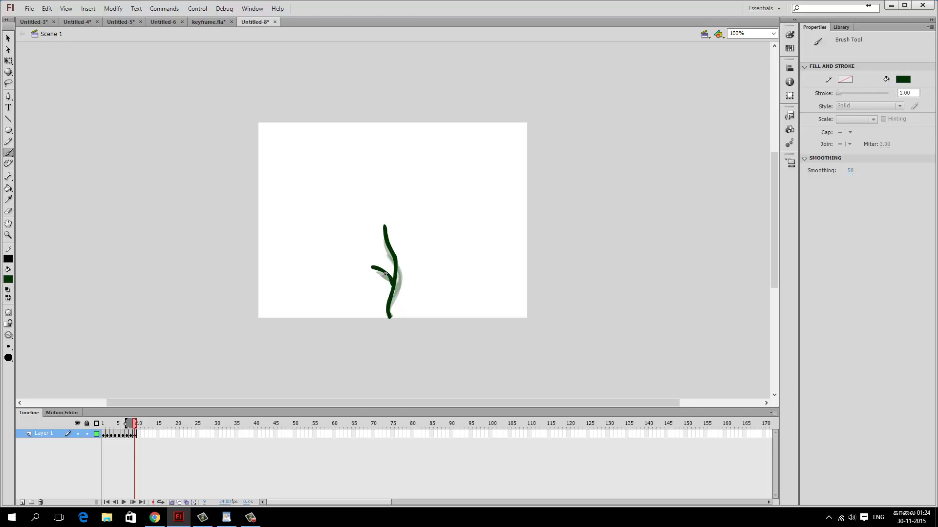
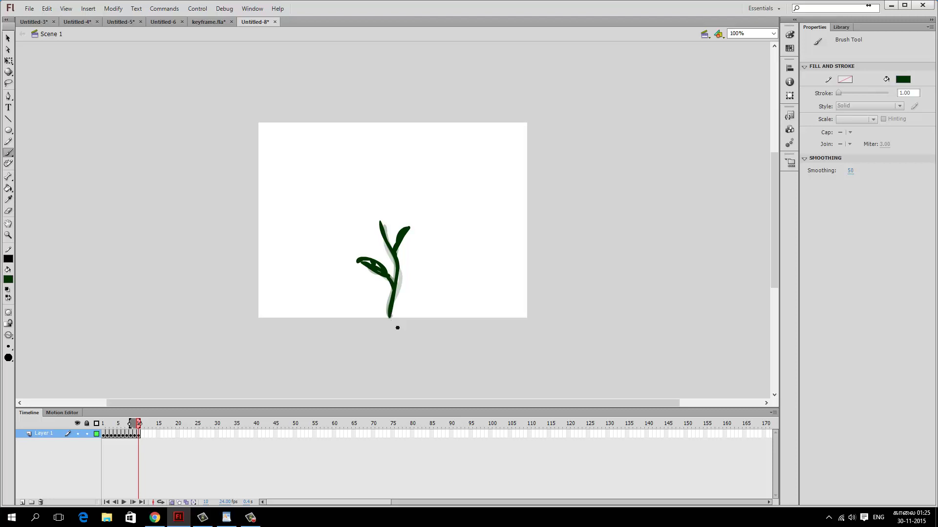
Add blank keyframe 11 and brush the taller stem with a larger leaf on each side.
{"action": "key", "text": "F7"}
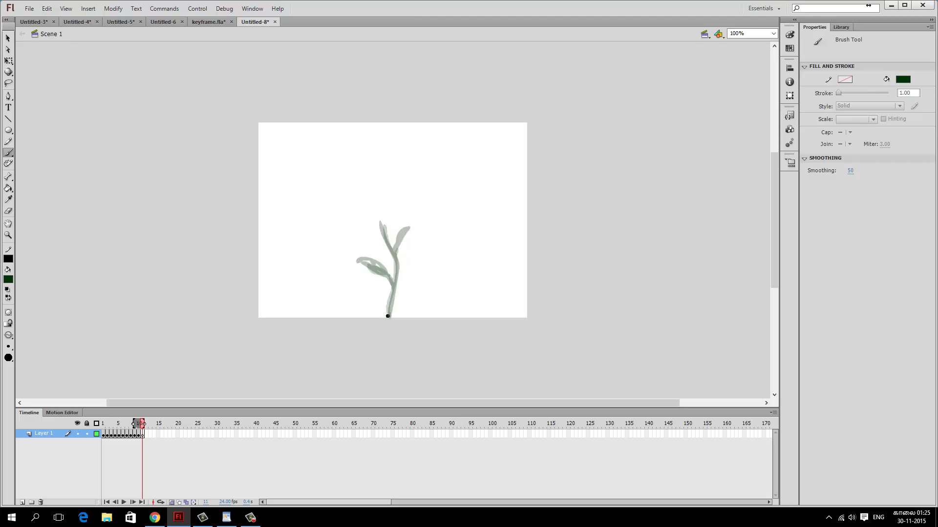
{"action": "mouse_move", "coordinate": [388, 316]}
{"action": "left_mouse_down"}
{"action": "mouse_move", "coordinate": [398, 270]}
{"action": "mouse_move", "coordinate": [385, 209]}
{"action": "left_mouse_up"}
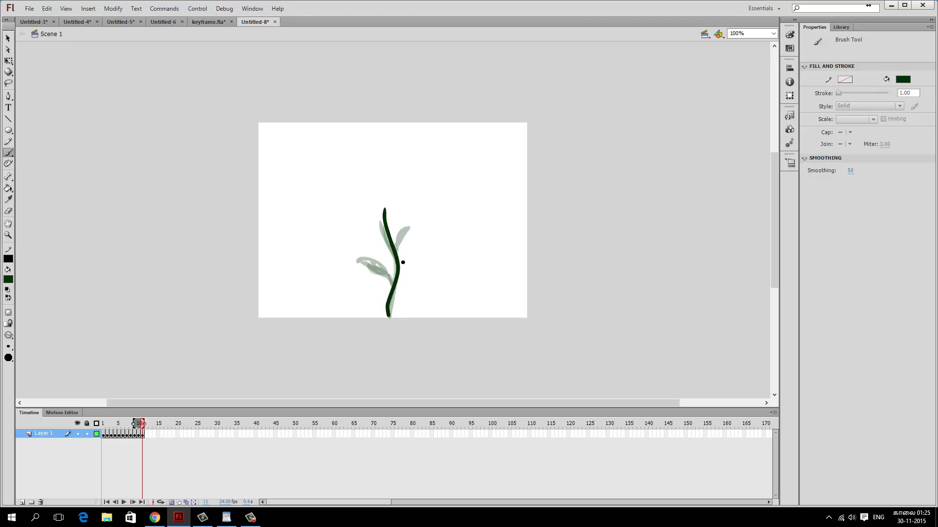
{"action": "mouse_move", "coordinate": [396, 252]}
{"action": "left_mouse_down"}
{"action": "mouse_move", "coordinate": [416, 228]}
{"action": "mouse_move", "coordinate": [397, 241]}
{"action": "mouse_move", "coordinate": [416, 225]}
{"action": "mouse_move", "coordinate": [402, 242]}
{"action": "mouse_move", "coordinate": [421, 221]}
{"action": "left_mouse_up"}
{"action": "mouse_move", "coordinate": [393, 288]}
{"action": "left_mouse_down"}
{"action": "mouse_move", "coordinate": [377, 266]}
{"action": "mouse_move", "coordinate": [356, 266]}
{"action": "mouse_move", "coordinate": [389, 276]}
{"action": "mouse_move", "coordinate": [366, 266]}
{"action": "mouse_move", "coordinate": [385, 268]}
{"action": "mouse_move", "coordinate": [370, 258]}
{"action": "mouse_move", "coordinate": [352, 264]}
{"action": "left_mouse_up"}
{"action": "key", "text": "ctrl+z"}
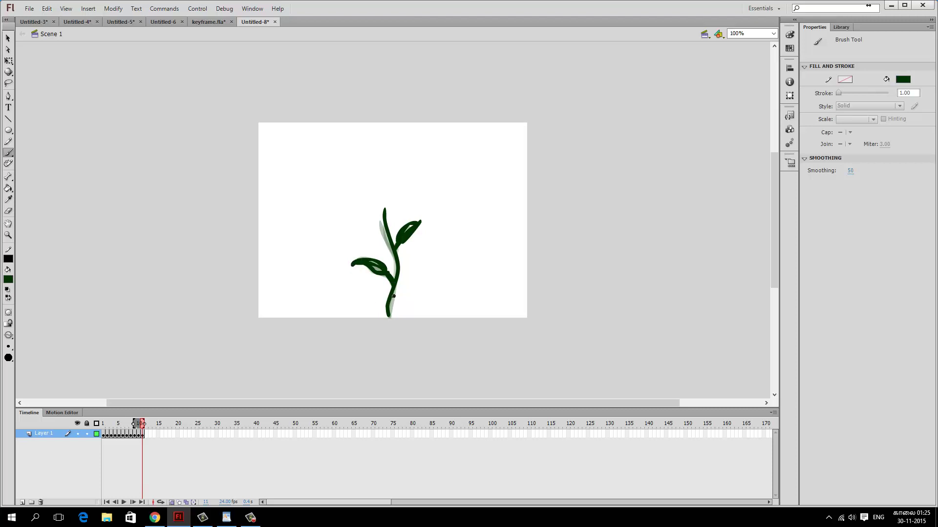
Add blank keyframe 12 and brush the stem and both leaves slightly shifted from the onion-skinned drawing.
{"action": "key", "text": "F7"}
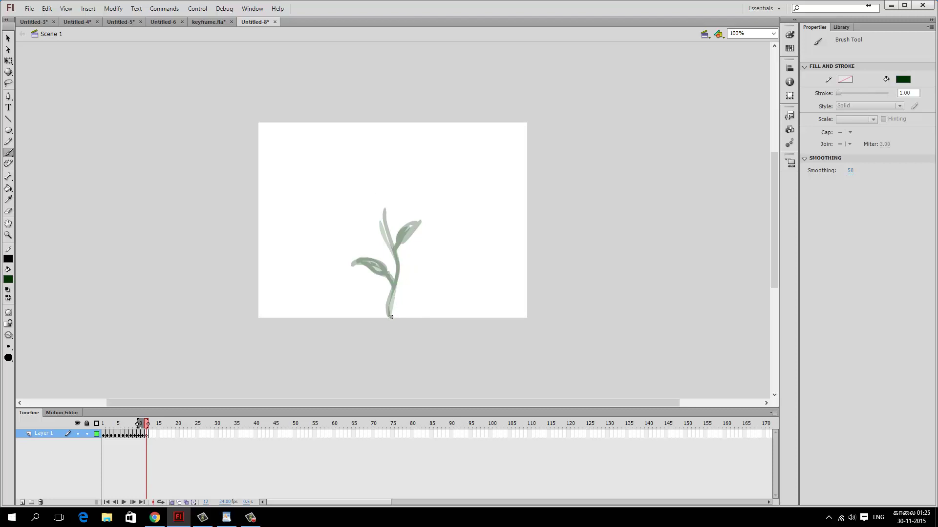
{"action": "mouse_move", "coordinate": [391, 307]}
{"action": "left_mouse_down"}
{"action": "mouse_move", "coordinate": [400, 268]}
{"action": "mouse_move", "coordinate": [384, 204]}
{"action": "left_mouse_up"}
{"action": "mouse_move", "coordinate": [395, 254]}
{"action": "left_mouse_down"}
{"action": "mouse_move", "coordinate": [424, 232]}
{"action": "mouse_move", "coordinate": [402, 230]}
{"action": "mouse_move", "coordinate": [417, 229]}
{"action": "mouse_move", "coordinate": [408, 245]}
{"action": "mouse_move", "coordinate": [433, 228]}
{"action": "left_mouse_up"}
{"action": "mouse_move", "coordinate": [397, 283]}
{"action": "left_mouse_down"}
{"action": "mouse_move", "coordinate": [357, 267]}
{"action": "mouse_move", "coordinate": [385, 274]}
{"action": "mouse_move", "coordinate": [374, 263]}
{"action": "mouse_move", "coordinate": [355, 267]}
{"action": "left_mouse_up"}
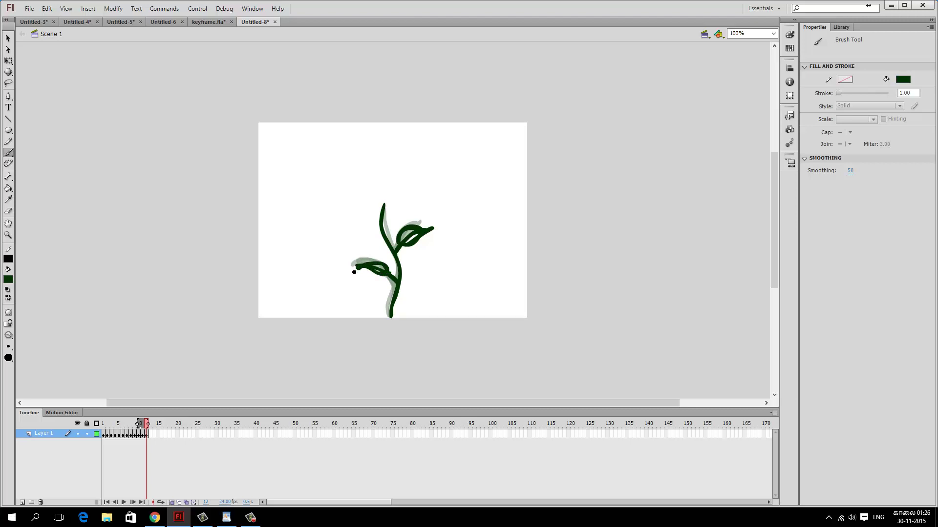
Erase the right leaf in frame 12 and brush it again, pointing more steeply upward.
{"action": "left_click", "coordinate": [8, 211]}
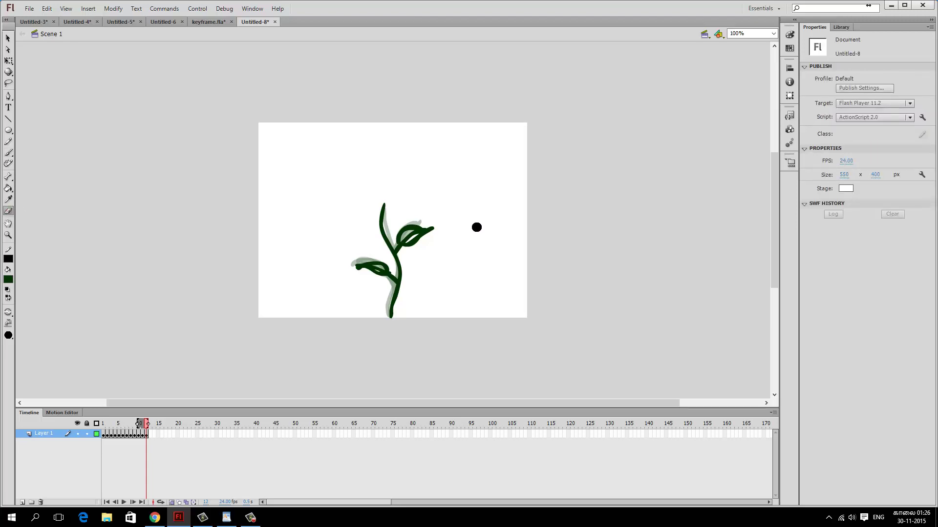
{"action": "mouse_move", "coordinate": [393, 237]}
{"action": "left_mouse_down"}
{"action": "mouse_move", "coordinate": [431, 227]}
{"action": "mouse_move", "coordinate": [414, 243]}
{"action": "mouse_move", "coordinate": [406, 234]}
{"action": "left_mouse_up"}
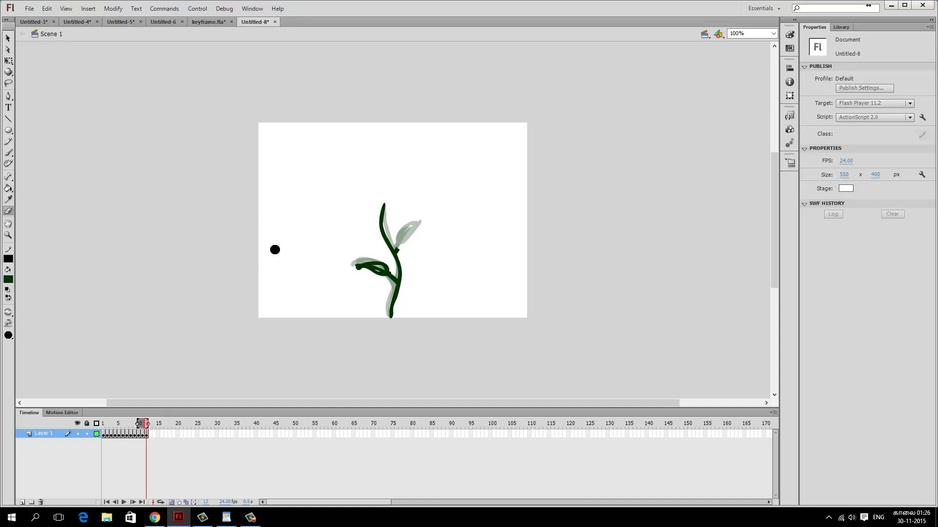
{"action": "left_click", "coordinate": [8, 153]}
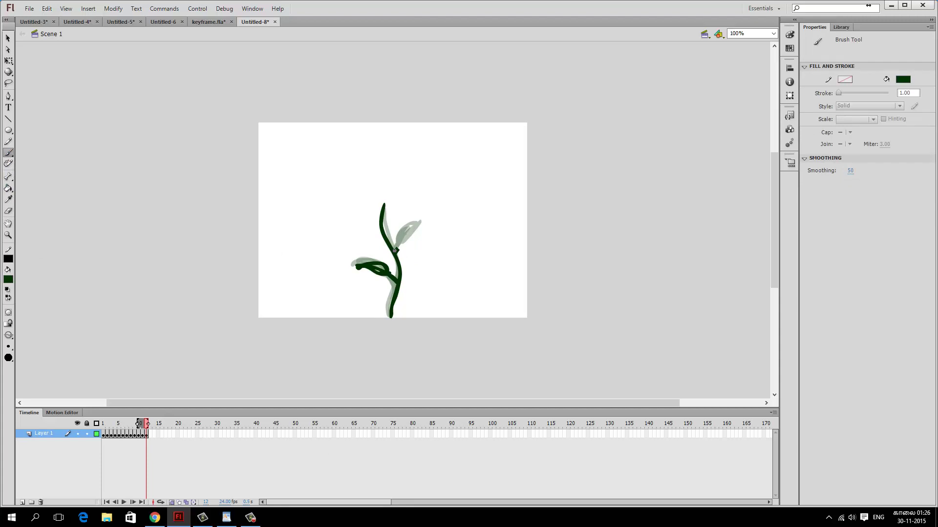
{"action": "left_click_drag", "start_coordinate": [396, 250], "coordinate": [421, 223]}
{"action": "left_click_drag", "start_coordinate": [398, 239], "coordinate": [428, 220]}
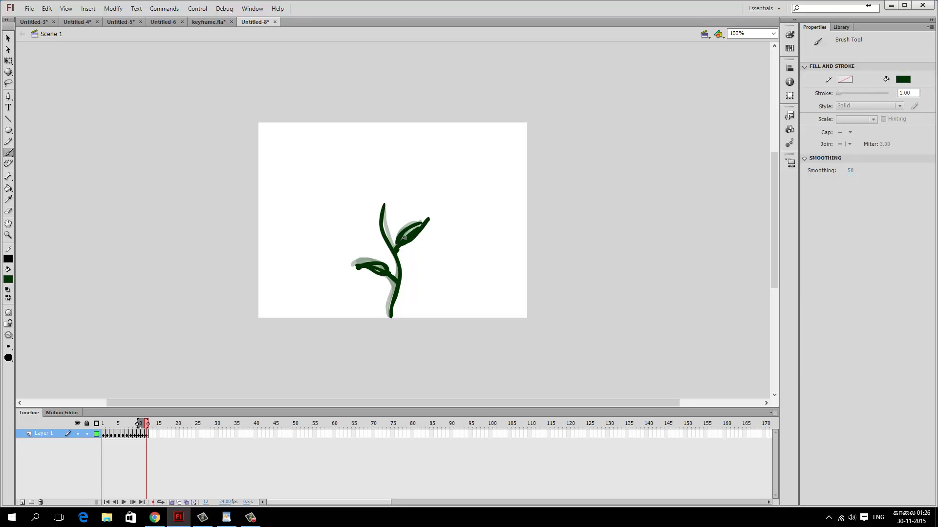
Switch the brush fill to red and paint a small bud on the stem's tip in frame 12.
{"action": "left_click", "coordinate": [8, 282]}
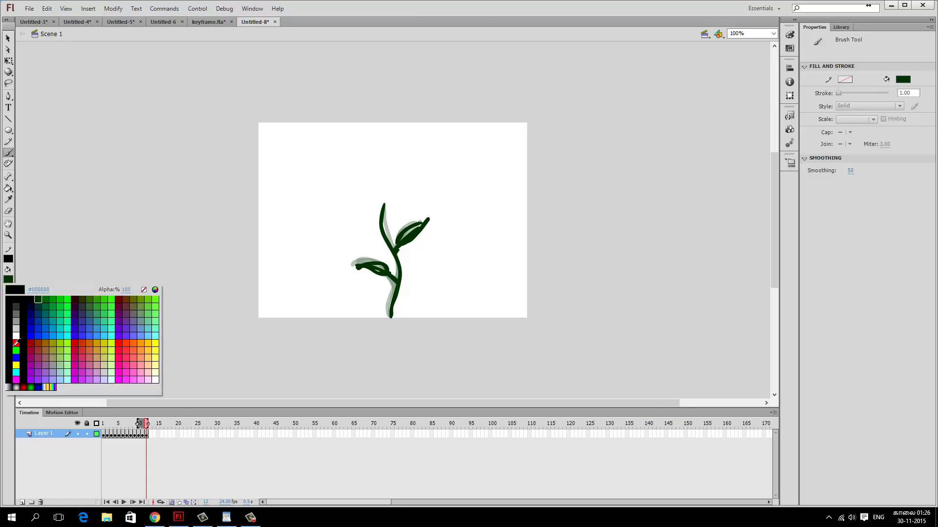
{"action": "left_click", "coordinate": [16, 344]}
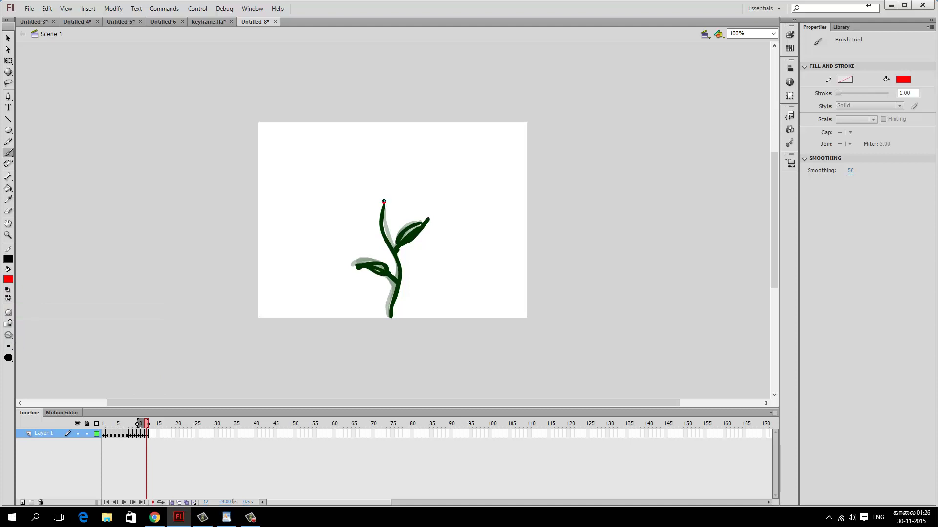
{"action": "left_click_drag", "start_coordinate": [386, 198], "coordinate": [386, 203]}
Add blank keyframe 13 and brush the stem and both leaves in dark green, slightly shifted from the onion-skinned drawing.
{"action": "key", "text": "F7"}
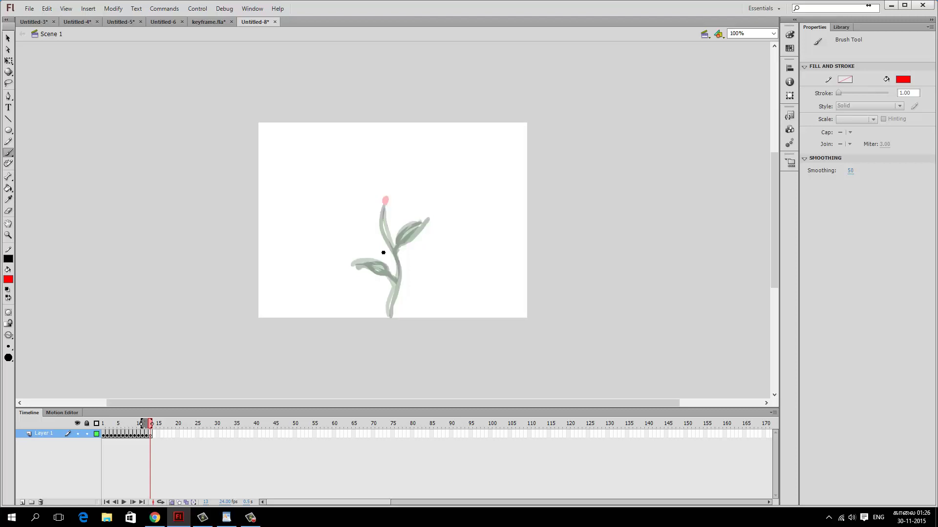
{"action": "left_click", "coordinate": [8, 279]}
{"action": "left_click", "coordinate": [39, 297]}
{"action": "mouse_move", "coordinate": [392, 308]}
{"action": "left_mouse_down"}
{"action": "mouse_move", "coordinate": [401, 257]}
{"action": "mouse_move", "coordinate": [384, 217]}
{"action": "mouse_move", "coordinate": [388, 201]}
{"action": "left_mouse_up"}
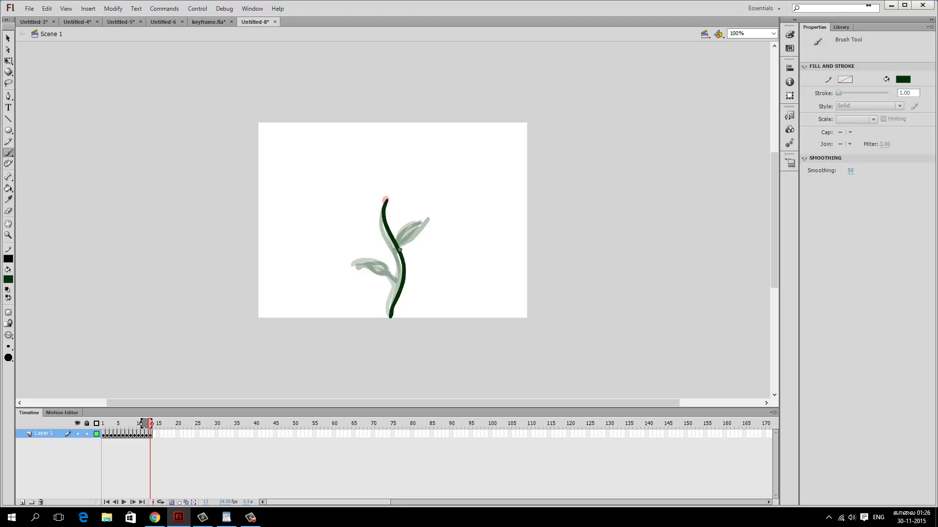
{"action": "mouse_move", "coordinate": [399, 250]}
{"action": "left_mouse_down"}
{"action": "mouse_move", "coordinate": [430, 227]}
{"action": "mouse_move", "coordinate": [413, 229]}
{"action": "mouse_move", "coordinate": [442, 229]}
{"action": "left_mouse_up"}
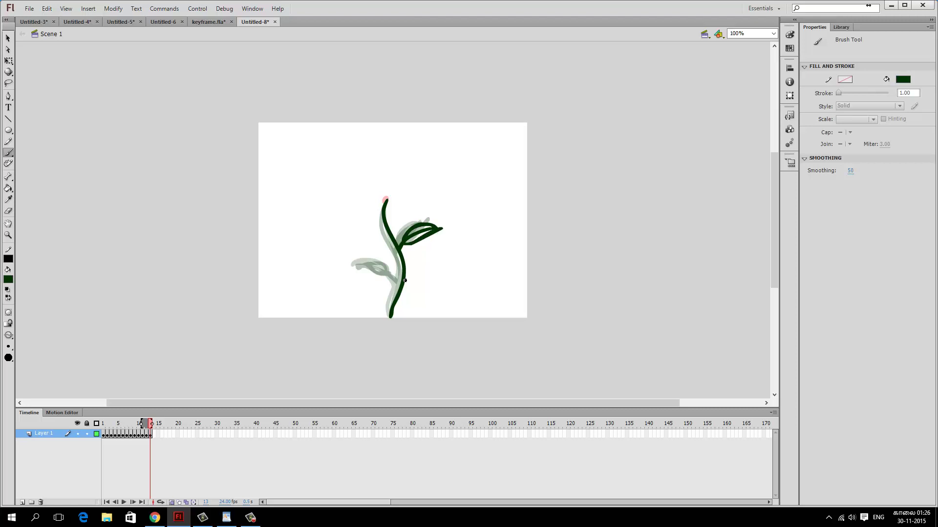
{"action": "mouse_move", "coordinate": [404, 280]}
{"action": "left_mouse_down"}
{"action": "mouse_move", "coordinate": [362, 272]}
{"action": "mouse_move", "coordinate": [396, 267]}
{"action": "mouse_move", "coordinate": [366, 263]}
{"action": "mouse_move", "coordinate": [354, 275]}
{"action": "left_mouse_up"}
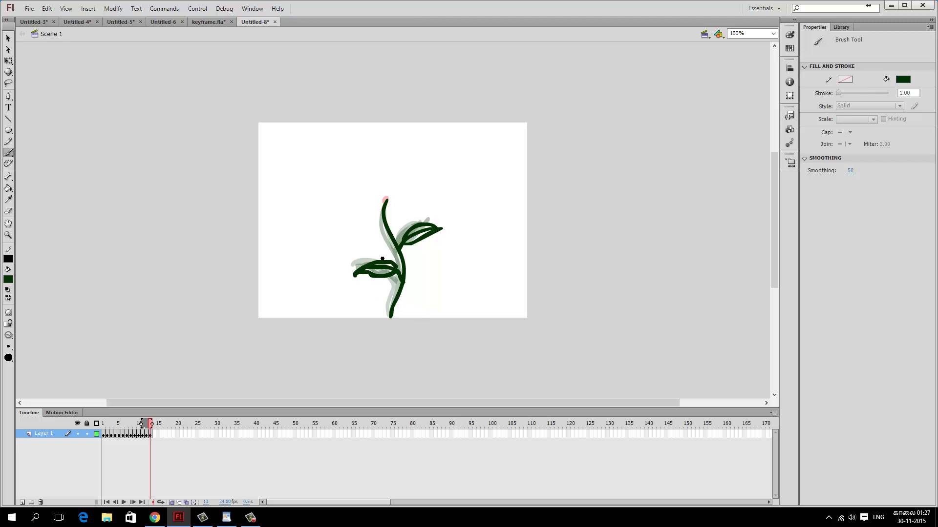
Switch the brush fill to red and paint a larger bud leaning right on the stem's tip in frame 13.
{"action": "left_click", "coordinate": [9, 279]}
{"action": "left_click", "coordinate": [16, 343]}
{"action": "left_click_drag", "start_coordinate": [387, 199], "coordinate": [392, 194]}
Add blank keyframe 14 and brush the stem and both leaves in dark green over the onion-skinned drawing.
{"action": "key", "text": "F7"}
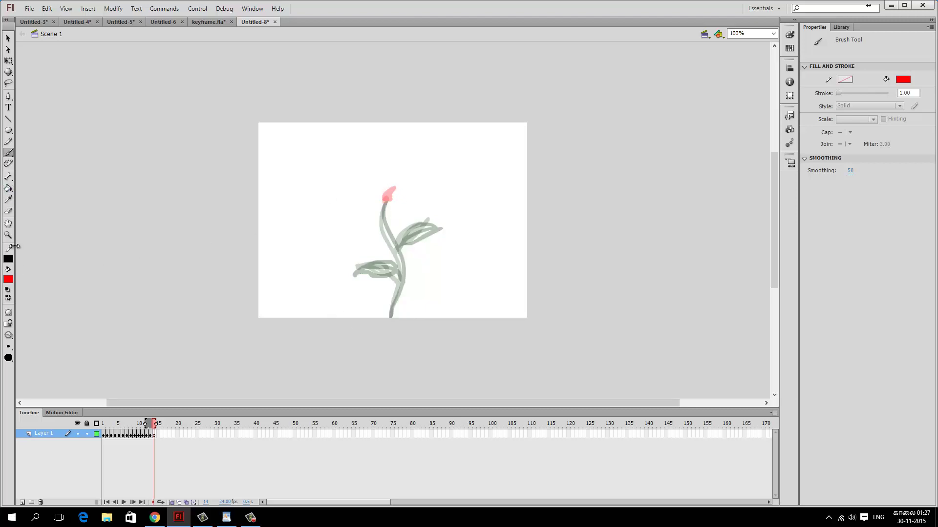
{"action": "left_click", "coordinate": [10, 280]}
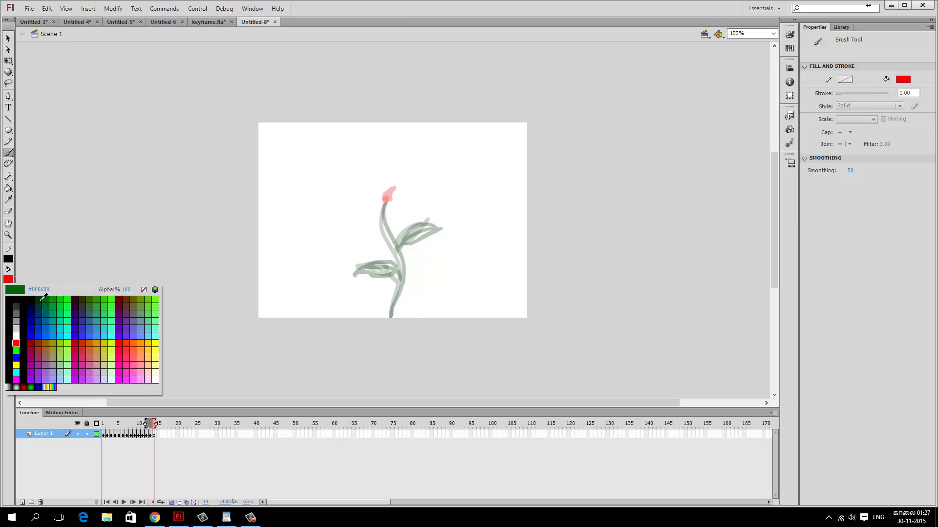
{"action": "left_click", "coordinate": [39, 299]}
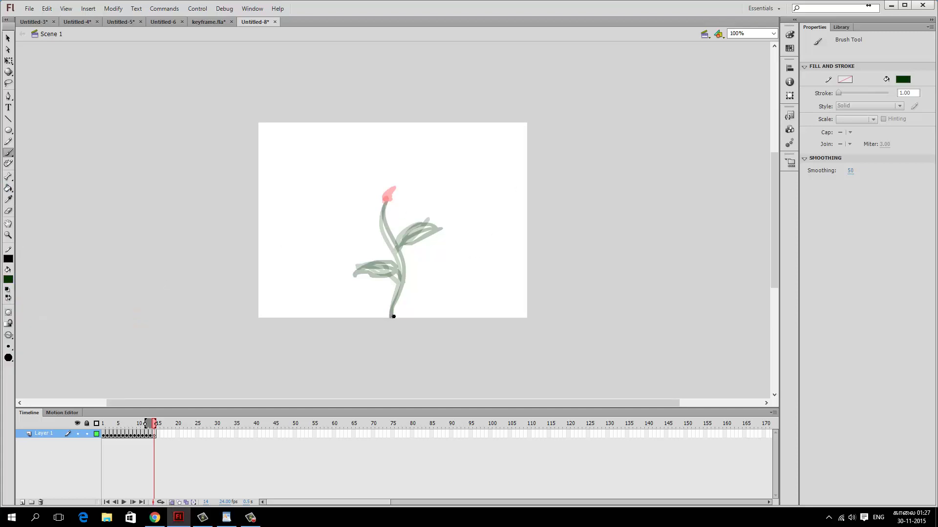
{"action": "mouse_move", "coordinate": [393, 317]}
{"action": "left_mouse_down"}
{"action": "mouse_move", "coordinate": [403, 263]}
{"action": "mouse_move", "coordinate": [385, 198]}
{"action": "mouse_move", "coordinate": [383, 231]}
{"action": "left_mouse_up"}
{"action": "key", "text": "ctrl+z"}
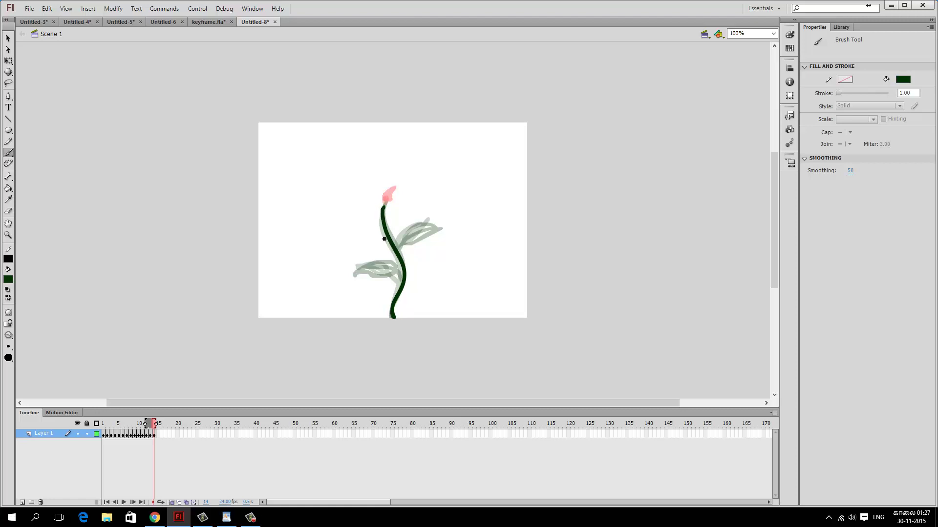
{"action": "left_click_drag", "start_coordinate": [383, 207], "coordinate": [387, 191]}
{"action": "left_click_drag", "start_coordinate": [399, 254], "coordinate": [429, 230]}
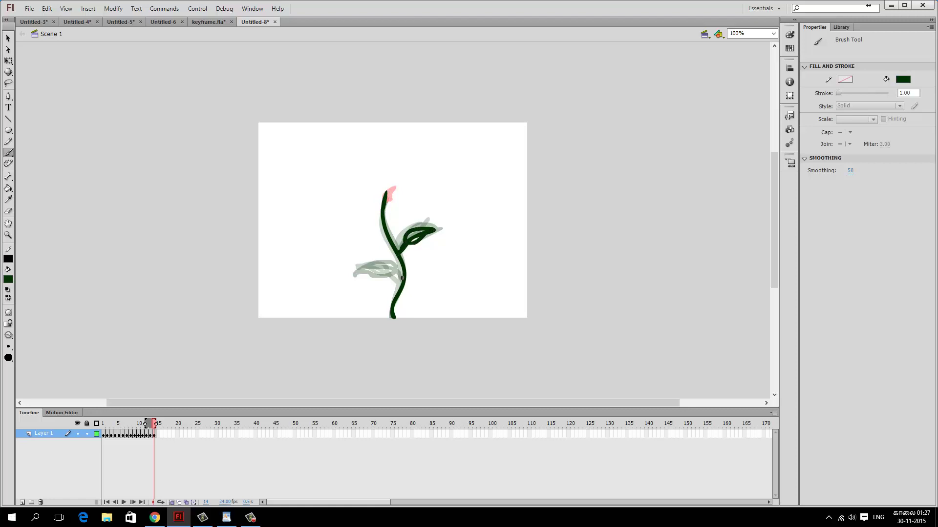
{"action": "mouse_move", "coordinate": [403, 278]}
{"action": "left_mouse_down"}
{"action": "mouse_move", "coordinate": [377, 269]}
{"action": "mouse_move", "coordinate": [351, 277]}
{"action": "mouse_move", "coordinate": [399, 275]}
{"action": "mouse_move", "coordinate": [388, 269]}
{"action": "mouse_move", "coordinate": [362, 281]}
{"action": "mouse_move", "coordinate": [399, 275]}
{"action": "mouse_move", "coordinate": [383, 265]}
{"action": "mouse_move", "coordinate": [361, 280]}
{"action": "left_mouse_up"}
{"action": "key", "text": "ctrl+z"}
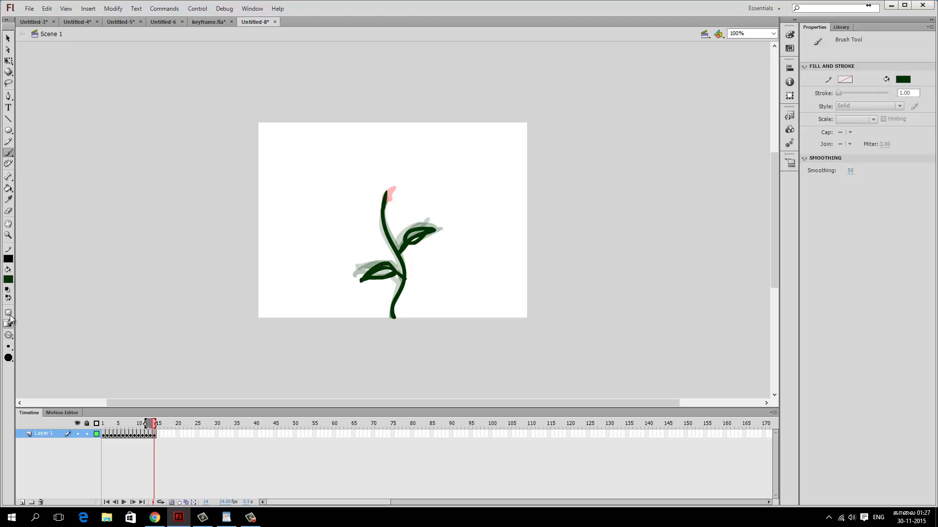
Paint a red bud with pointed petals starting to open on the stem's tip in frame 14.
{"action": "left_click", "coordinate": [9, 281]}
{"action": "left_click", "coordinate": [19, 340]}
{"action": "mouse_move", "coordinate": [386, 193]}
{"action": "left_mouse_down"}
{"action": "mouse_move", "coordinate": [379, 186]}
{"action": "mouse_move", "coordinate": [389, 174]}
{"action": "mouse_move", "coordinate": [391, 189]}
{"action": "mouse_move", "coordinate": [377, 177]}
{"action": "left_mouse_up"}
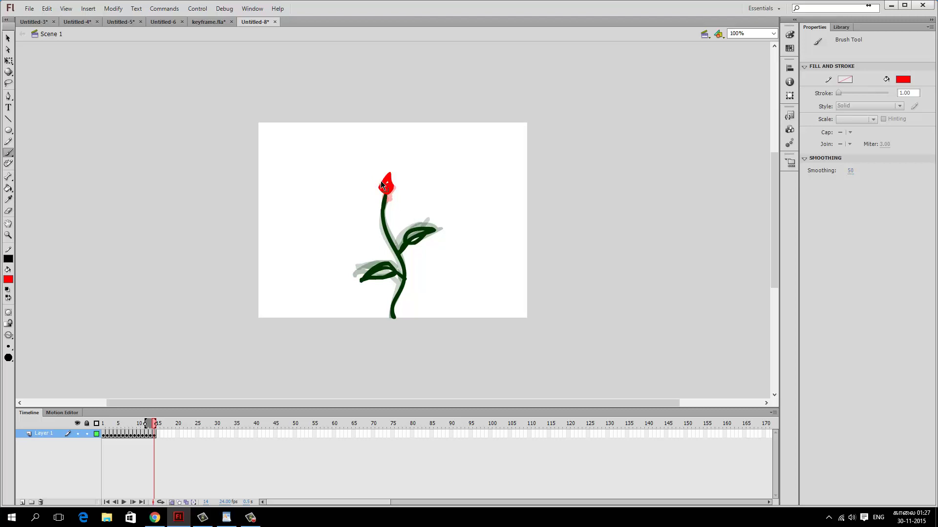
{"action": "key", "text": "ctrl+z"}
{"action": "mouse_move", "coordinate": [392, 183]}
{"action": "left_mouse_down"}
{"action": "mouse_move", "coordinate": [395, 176]}
{"action": "mouse_move", "coordinate": [386, 184]}
{"action": "left_mouse_up"}
Add blank keyframe 15 and brush a dark green stem with its tip bent right and a leaf on each side.
{"action": "key", "text": "F7"}
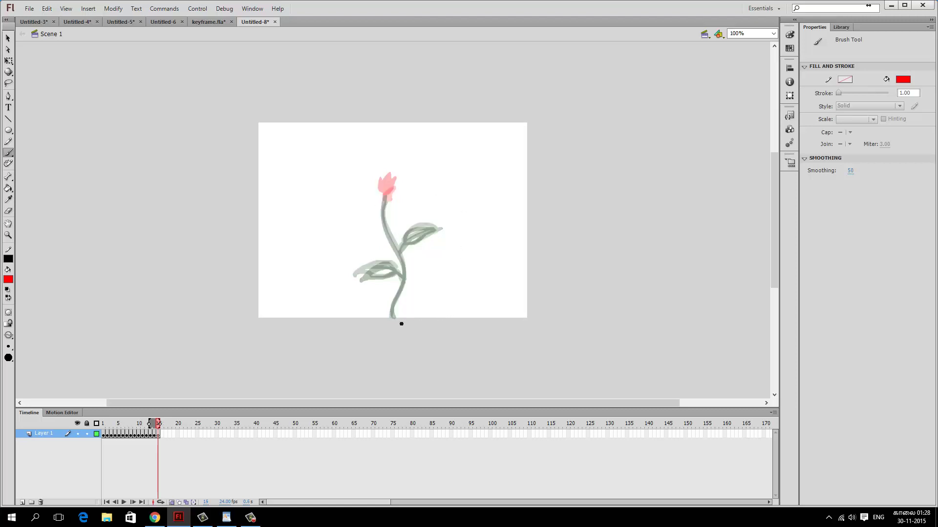
{"action": "left_click", "coordinate": [8, 279]}
{"action": "left_click", "coordinate": [44, 297]}
{"action": "left_click", "coordinate": [8, 279]}
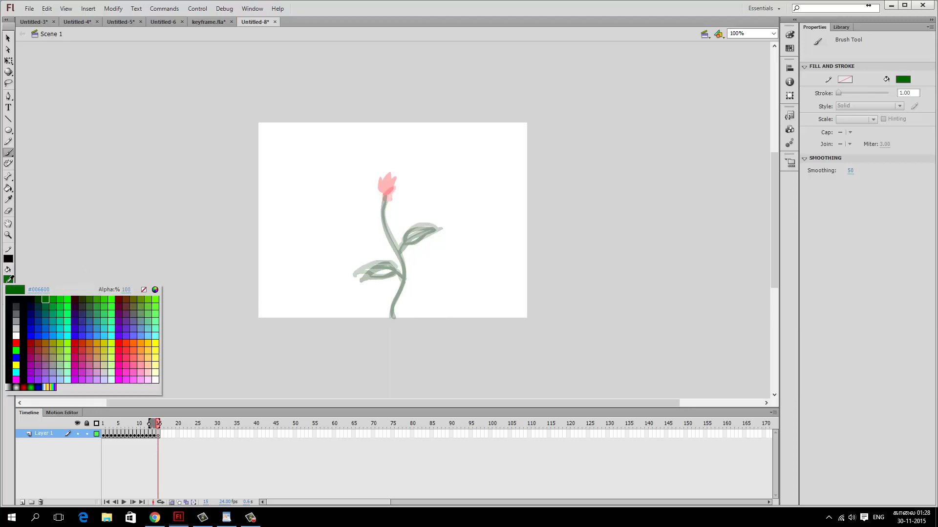
{"action": "left_click", "coordinate": [43, 298]}
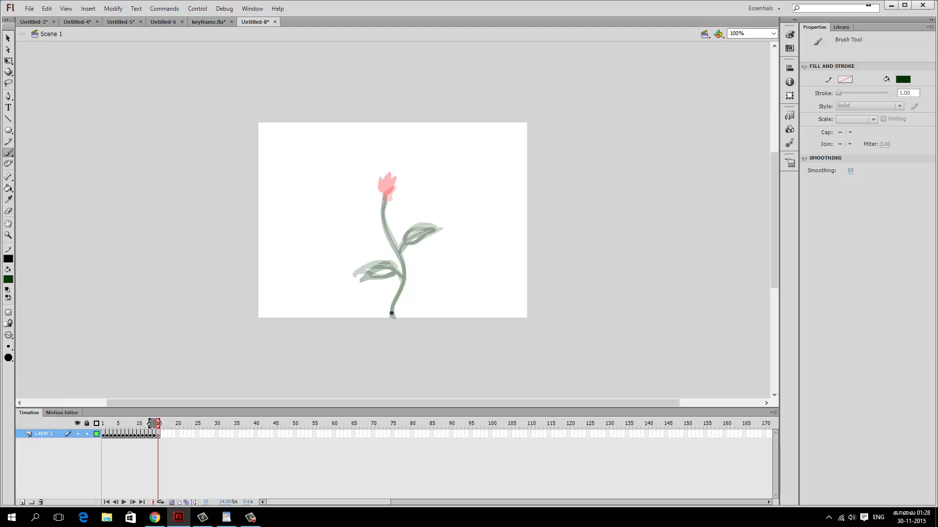
{"action": "left_click_drag", "start_coordinate": [394, 317], "coordinate": [394, 192]}
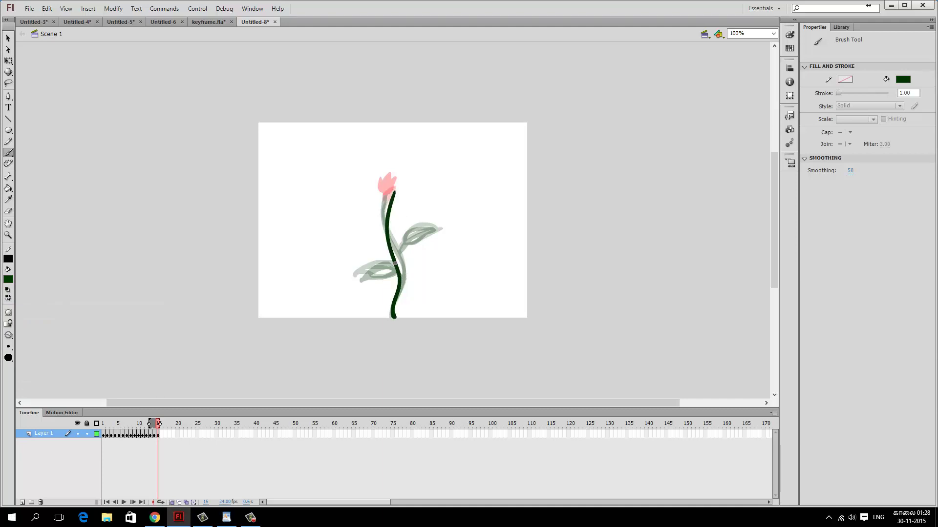
{"action": "mouse_move", "coordinate": [394, 264]}
{"action": "left_mouse_down"}
{"action": "mouse_move", "coordinate": [418, 233]}
{"action": "mouse_move", "coordinate": [404, 233]}
{"action": "mouse_move", "coordinate": [421, 233]}
{"action": "mouse_move", "coordinate": [401, 250]}
{"action": "mouse_move", "coordinate": [430, 229]}
{"action": "left_mouse_up"}
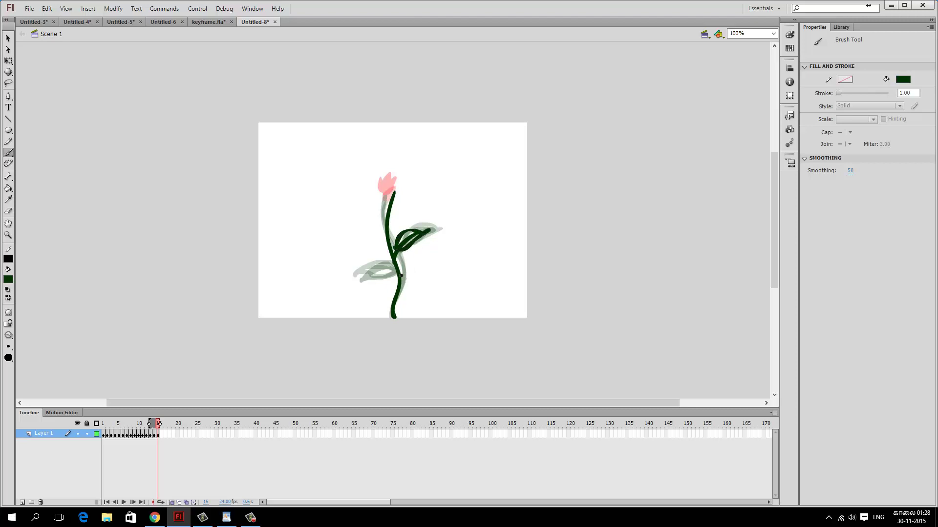
{"action": "mouse_move", "coordinate": [397, 275]}
{"action": "left_mouse_down"}
{"action": "mouse_move", "coordinate": [349, 283]}
{"action": "mouse_move", "coordinate": [379, 270]}
{"action": "mouse_move", "coordinate": [366, 272]}
{"action": "mouse_move", "coordinate": [350, 283]}
{"action": "left_mouse_up"}
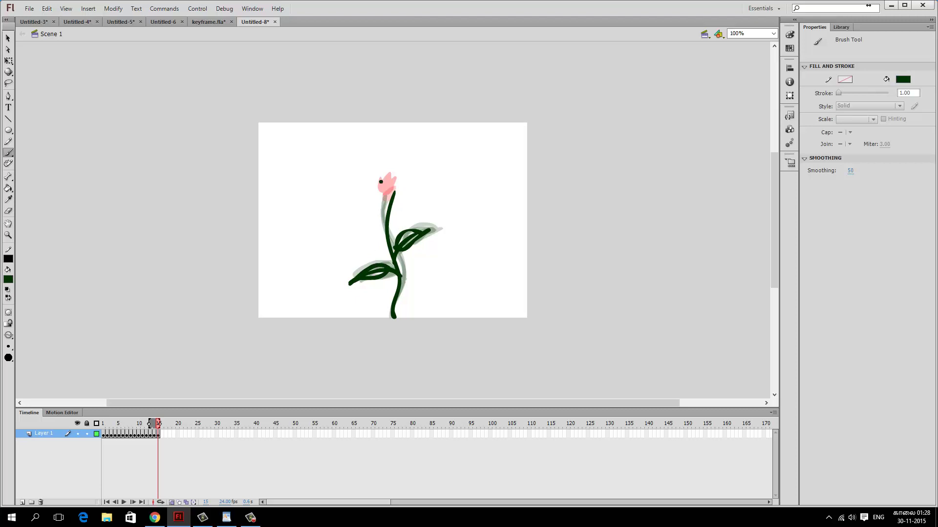
Paint a wider, half-open red flower with several petals on the stem's tip in frame 15.
{"action": "left_click", "coordinate": [9, 280]}
{"action": "left_click", "coordinate": [16, 344]}
{"action": "mouse_move", "coordinate": [386, 182]}
{"action": "left_mouse_down"}
{"action": "mouse_move", "coordinate": [395, 192]}
{"action": "mouse_move", "coordinate": [397, 178]}
{"action": "mouse_move", "coordinate": [397, 189]}
{"action": "mouse_move", "coordinate": [405, 180]}
{"action": "mouse_move", "coordinate": [406, 190]}
{"action": "mouse_move", "coordinate": [382, 181]}
{"action": "mouse_move", "coordinate": [388, 186]}
{"action": "left_mouse_up"}
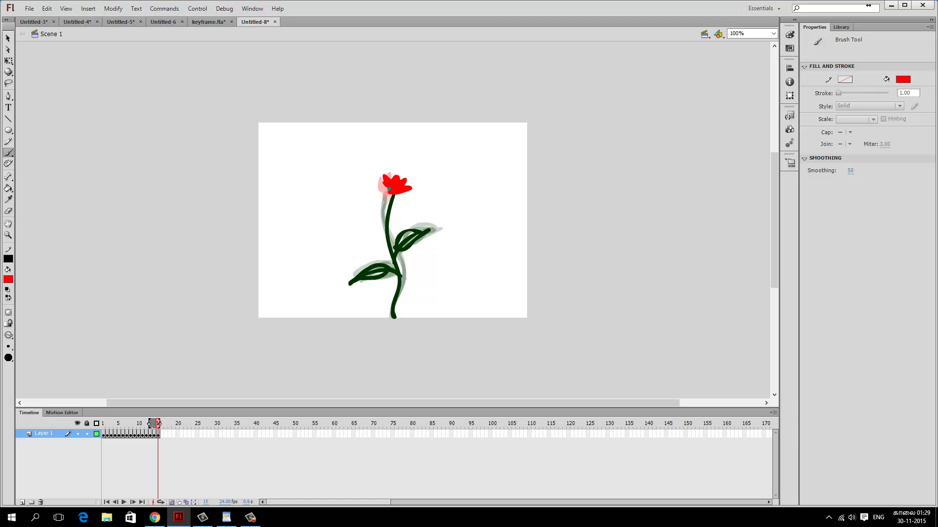
{"action": "left_click_drag", "start_coordinate": [389, 189], "coordinate": [387, 187]}
Add blank keyframe 16 and brush the stem and both leaves in dark green, the left leaf slightly shorter.
{"action": "key", "text": "F7"}
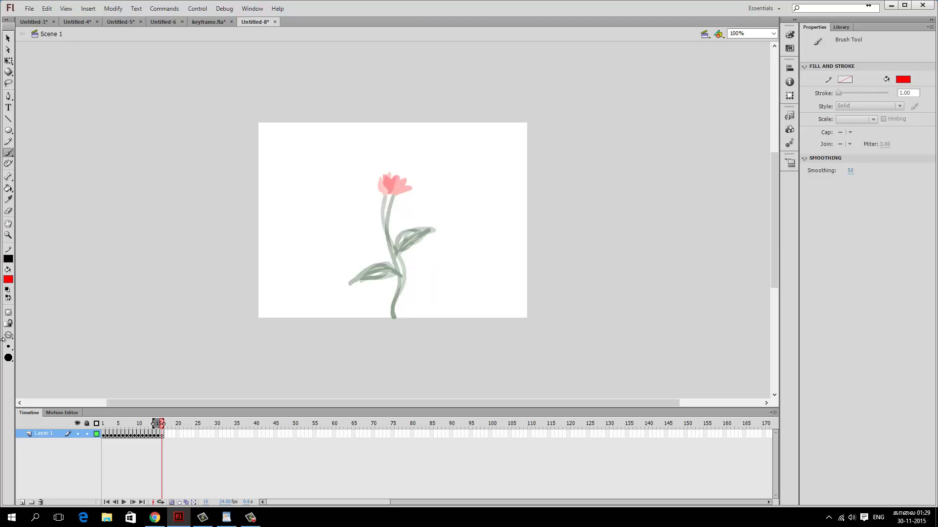
{"action": "left_click", "coordinate": [9, 280]}
{"action": "left_click", "coordinate": [37, 299]}
{"action": "left_click_drag", "start_coordinate": [388, 195], "coordinate": [394, 319]}
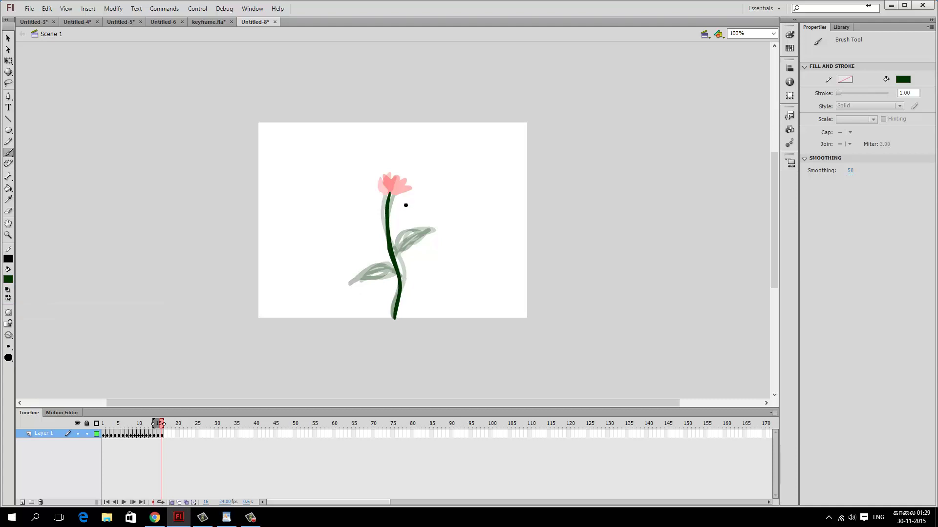
{"action": "mouse_move", "coordinate": [393, 256]}
{"action": "left_mouse_down"}
{"action": "mouse_move", "coordinate": [432, 233]}
{"action": "mouse_move", "coordinate": [415, 229]}
{"action": "mouse_move", "coordinate": [396, 248]}
{"action": "mouse_move", "coordinate": [403, 236]}
{"action": "mouse_move", "coordinate": [434, 232]}
{"action": "mouse_move", "coordinate": [414, 245]}
{"action": "mouse_move", "coordinate": [431, 231]}
{"action": "left_mouse_up"}
{"action": "key", "text": "ctrl+z"}
{"action": "mouse_move", "coordinate": [396, 269]}
{"action": "left_mouse_down"}
{"action": "mouse_move", "coordinate": [358, 284]}
{"action": "mouse_move", "coordinate": [377, 262]}
{"action": "mouse_move", "coordinate": [363, 279]}
{"action": "left_mouse_up"}
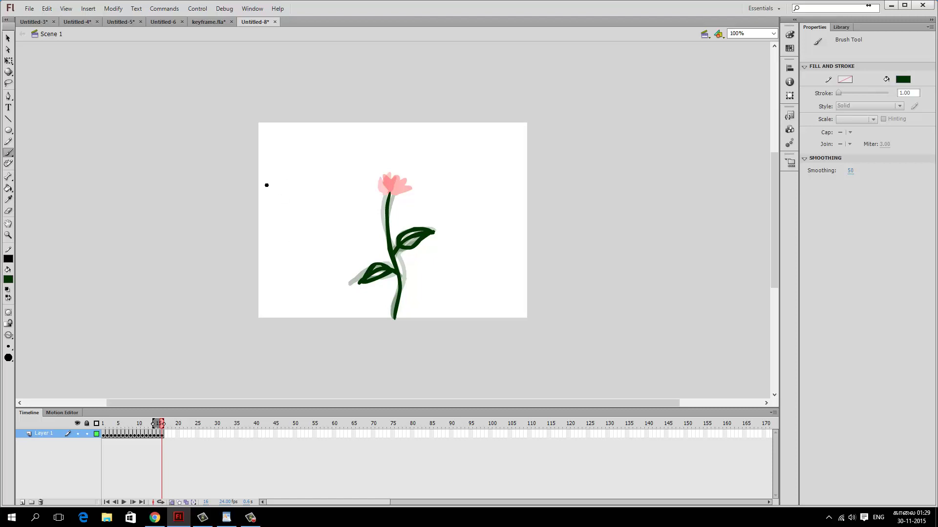
Paint red petals spreading sideways and downward around the stem's tip in frame 16.
{"action": "left_click", "coordinate": [8, 280]}
{"action": "left_click", "coordinate": [16, 343]}
{"action": "mouse_move", "coordinate": [383, 192]}
{"action": "left_mouse_down"}
{"action": "mouse_move", "coordinate": [373, 190]}
{"action": "mouse_move", "coordinate": [404, 194]}
{"action": "mouse_move", "coordinate": [390, 192]}
{"action": "left_mouse_up"}
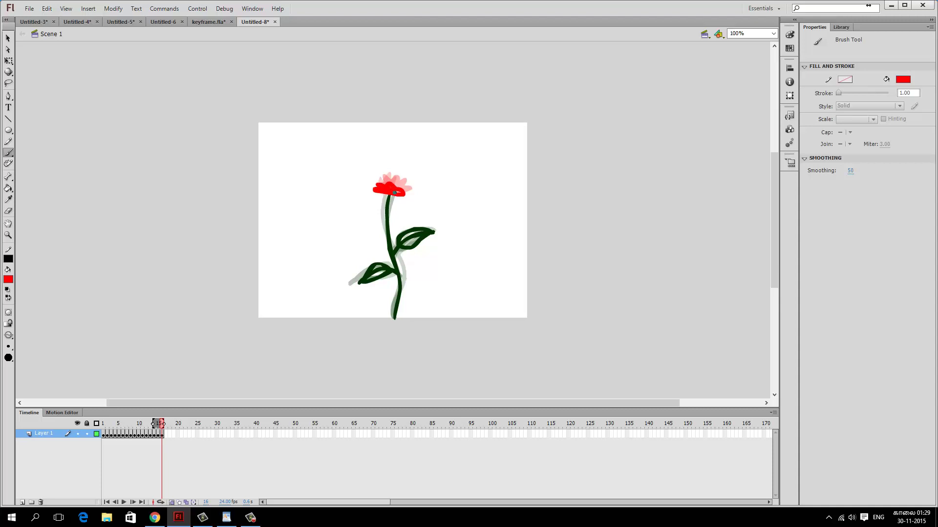
{"action": "left_click_drag", "start_coordinate": [392, 192], "coordinate": [388, 196]}
Switch the brush fill to yellow and dab small spots in the flower's centre in frame 16.
{"action": "left_click", "coordinate": [8, 280]}
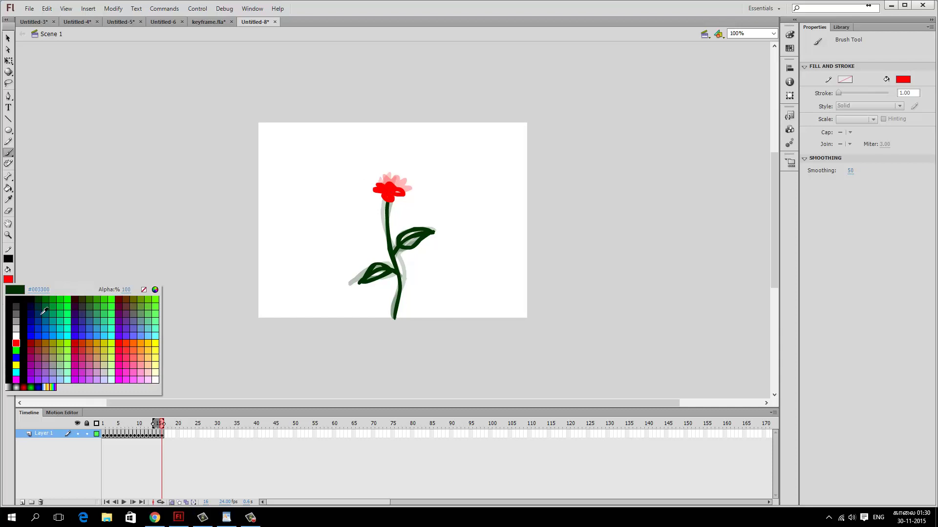
{"action": "left_click", "coordinate": [155, 343]}
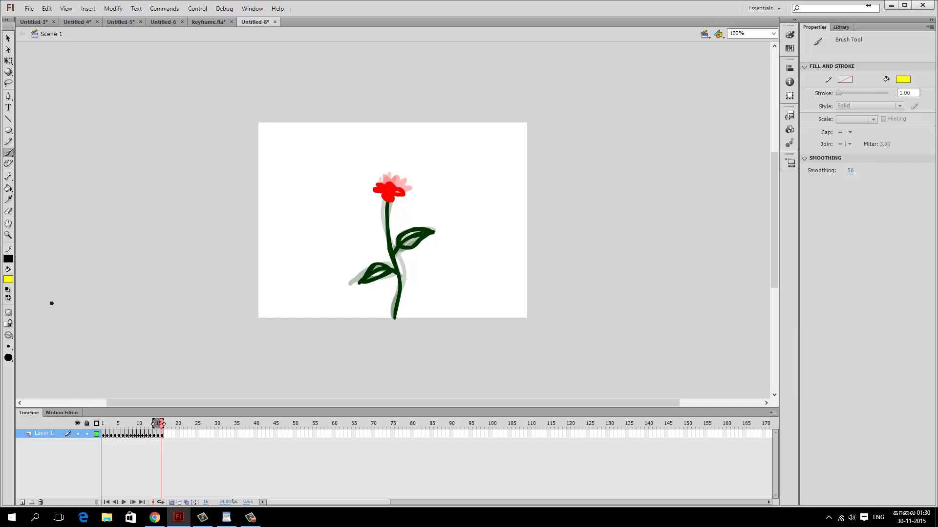
{"action": "left_click", "coordinate": [13, 347]}
{"action": "left_click", "coordinate": [27, 347]}
Add blank keyframe 17 and brush a dark green stem curving left at its tip, with a leaf on each side.
{"action": "key", "text": "F7"}
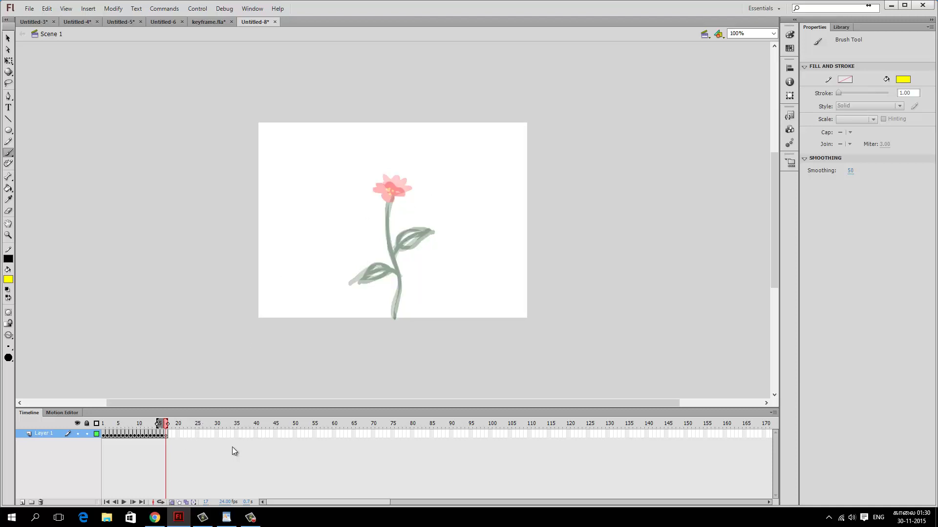
{"action": "left_click", "coordinate": [9, 279]}
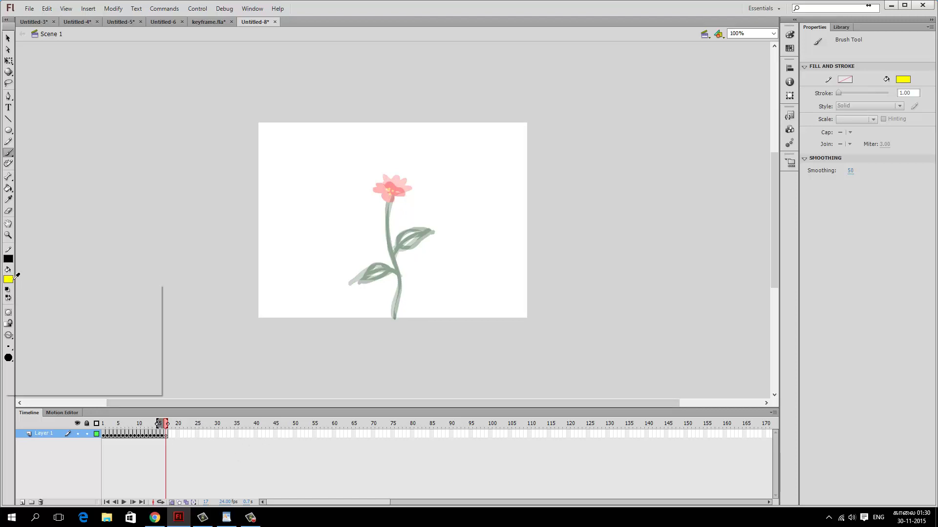
{"action": "left_click", "coordinate": [44, 299]}
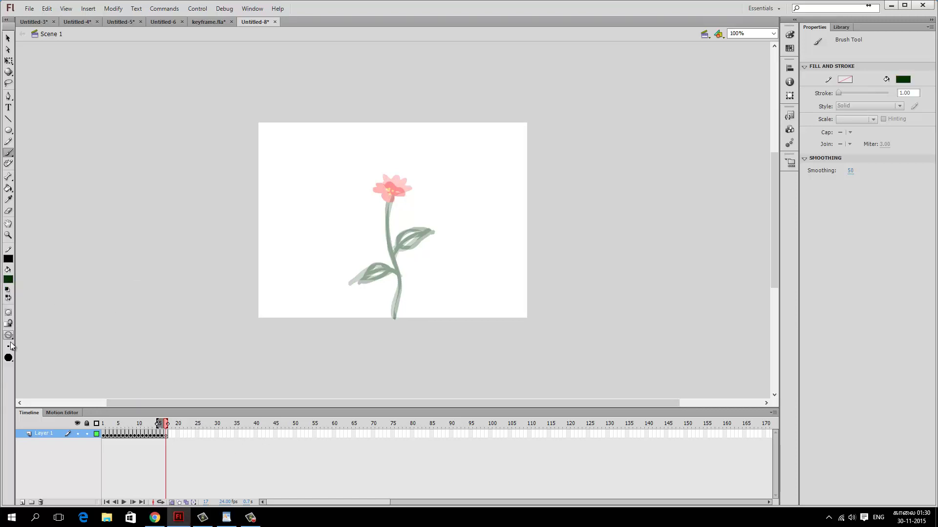
{"action": "left_click", "coordinate": [8, 358]}
{"action": "left_click", "coordinate": [39, 373]}
{"action": "left_click_drag", "start_coordinate": [394, 318], "coordinate": [394, 272]}
{"action": "key", "text": "ctrl+z"}
{"action": "mouse_move", "coordinate": [394, 317]}
{"action": "left_mouse_down"}
{"action": "mouse_move", "coordinate": [400, 280]}
{"action": "mouse_move", "coordinate": [382, 211]}
{"action": "left_mouse_up"}
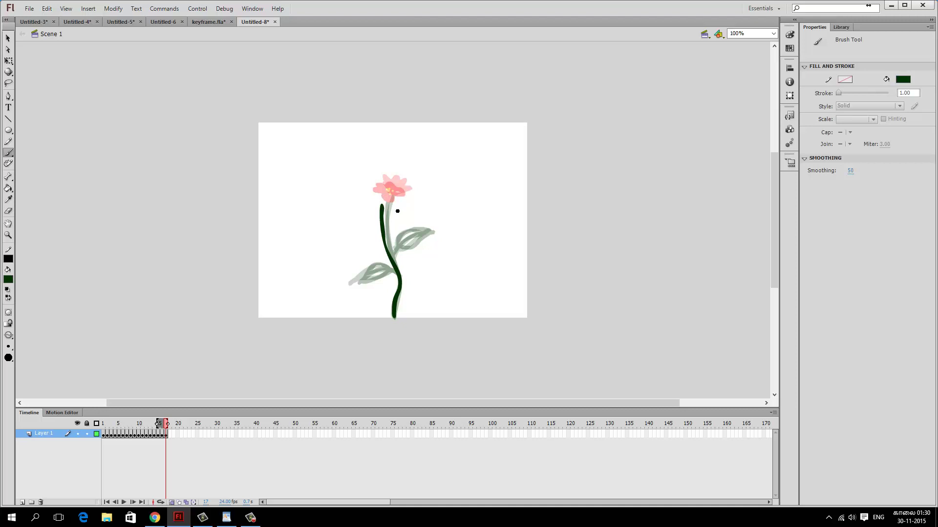
{"action": "mouse_move", "coordinate": [392, 255]}
{"action": "left_mouse_down"}
{"action": "mouse_move", "coordinate": [424, 235]}
{"action": "mouse_move", "coordinate": [359, 283]}
{"action": "mouse_move", "coordinate": [385, 273]}
{"action": "mouse_move", "coordinate": [361, 279]}
{"action": "mouse_move", "coordinate": [388, 267]}
{"action": "mouse_move", "coordinate": [372, 261]}
{"action": "mouse_move", "coordinate": [358, 282]}
{"action": "left_mouse_up"}
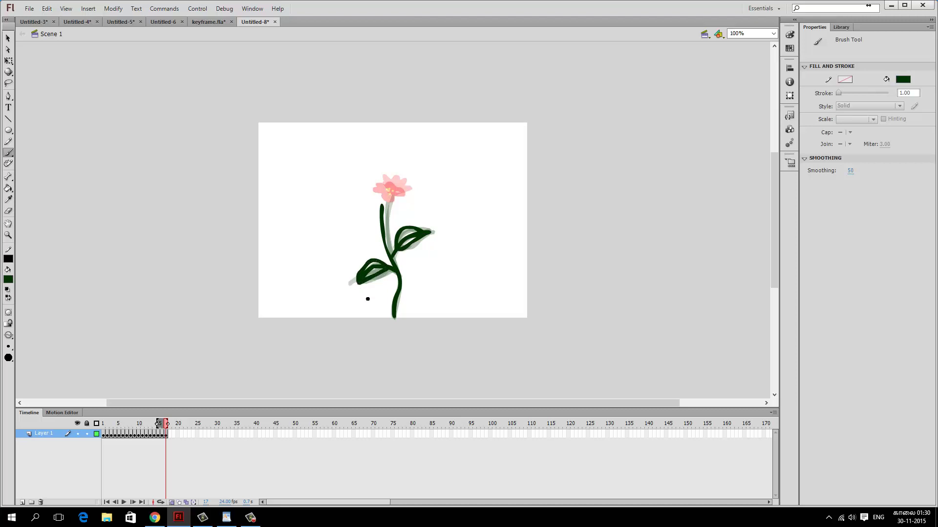
Paint a fully open red flower with five rounded petals on the stem's tip in frame 17.
{"action": "left_click", "coordinate": [8, 279]}
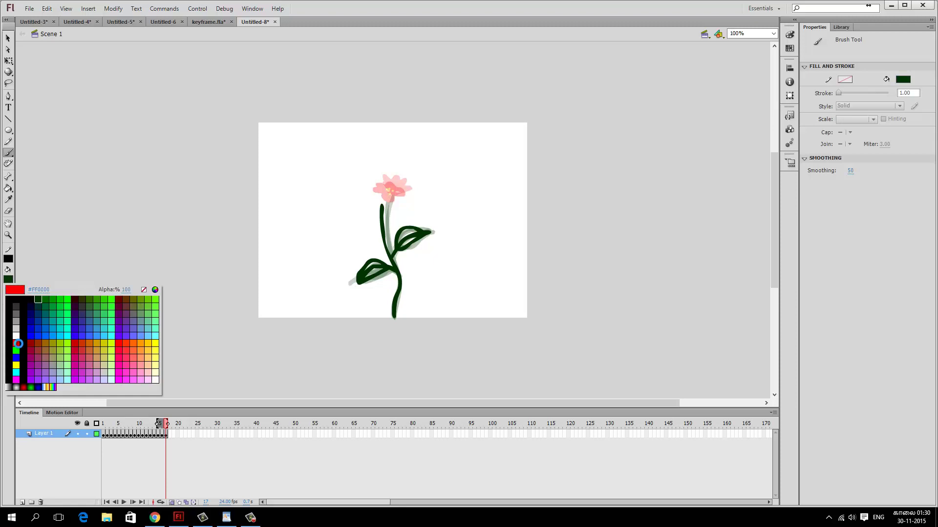
{"action": "left_click", "coordinate": [22, 342]}
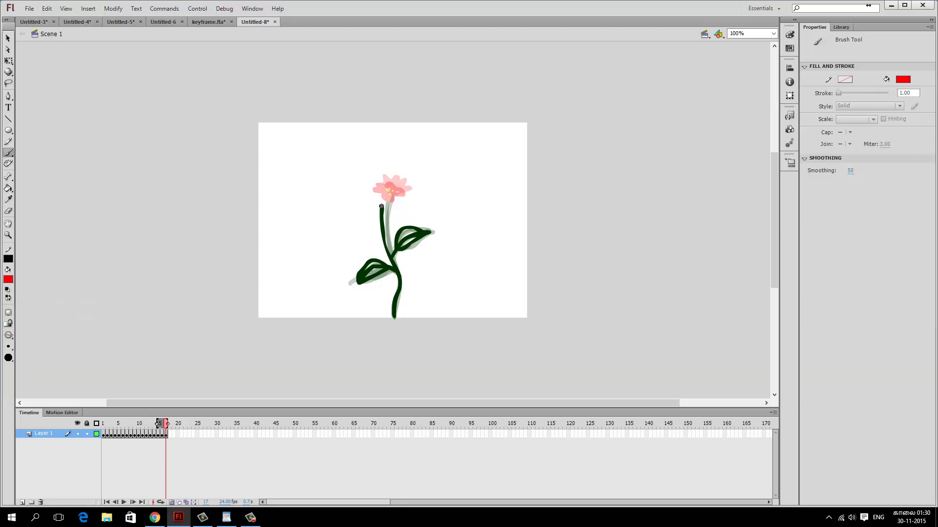
{"action": "mouse_move", "coordinate": [381, 206]}
{"action": "left_mouse_down"}
{"action": "mouse_move", "coordinate": [364, 210]}
{"action": "mouse_move", "coordinate": [380, 204]}
{"action": "mouse_move", "coordinate": [364, 209]}
{"action": "mouse_move", "coordinate": [372, 198]}
{"action": "mouse_move", "coordinate": [381, 204]}
{"action": "left_mouse_up"}
{"action": "mouse_move", "coordinate": [395, 210]}
{"action": "left_mouse_down"}
{"action": "mouse_move", "coordinate": [378, 221]}
{"action": "mouse_move", "coordinate": [380, 208]}
{"action": "left_mouse_up"}
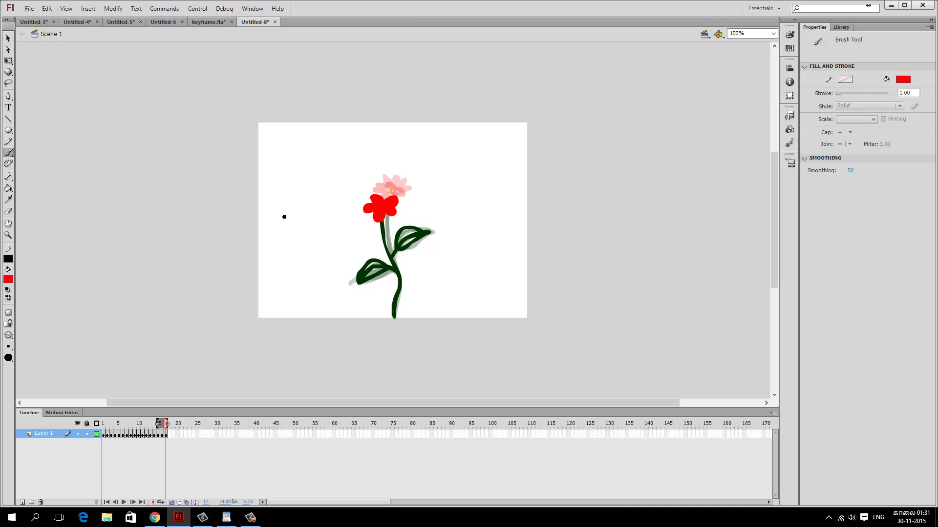
Dab yellow dots in the centre of the frame 17 flower with a smaller brush, and play the animation.
{"action": "left_click", "coordinate": [8, 280]}
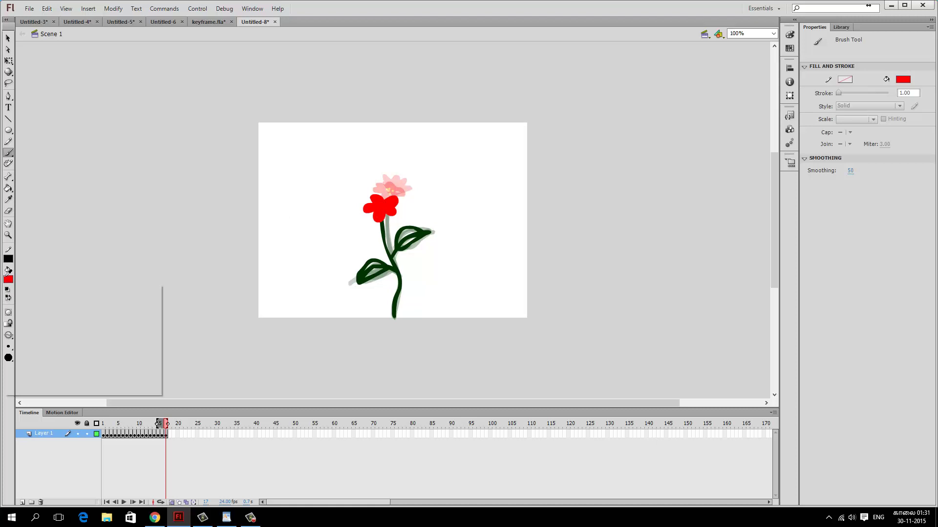
{"action": "left_click", "coordinate": [156, 343]}
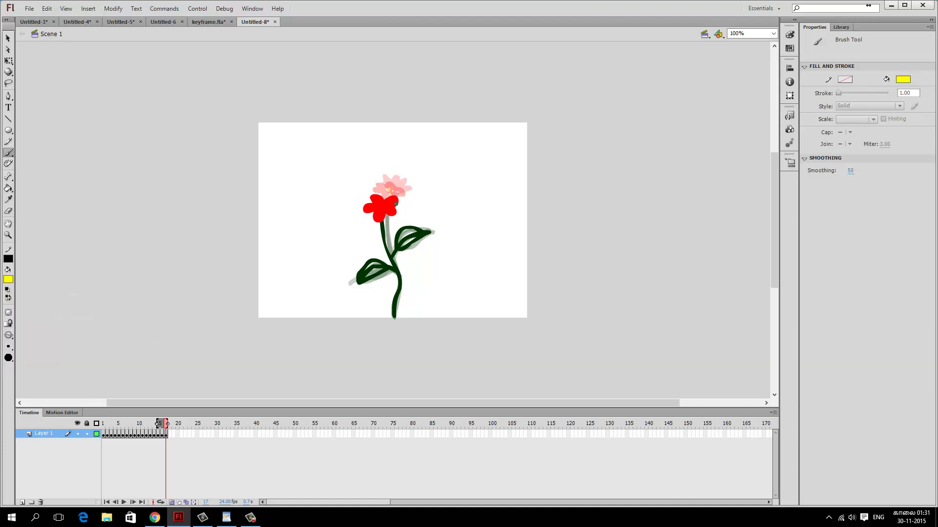
{"action": "left_click", "coordinate": [8, 358]}
{"action": "left_click", "coordinate": [32, 357]}
{"action": "key", "text": "Return"}
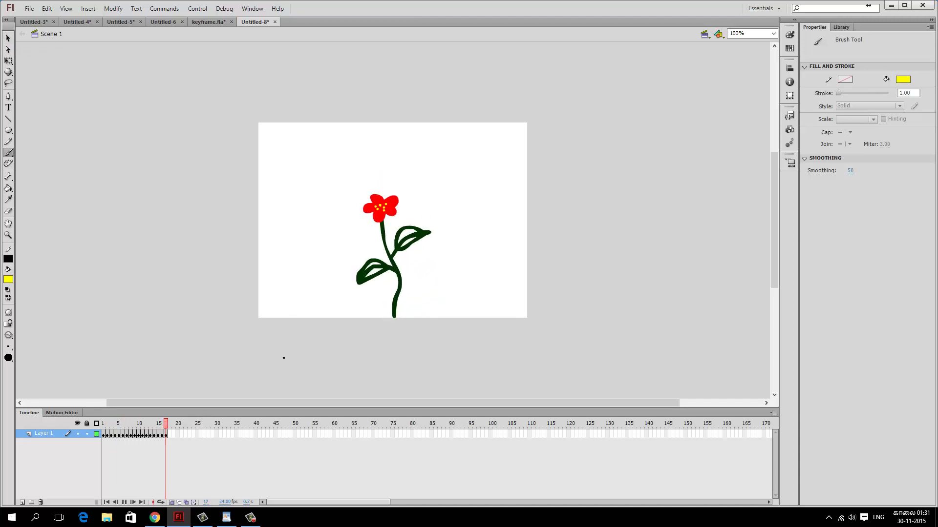
Replay the flower animation on the timeline to check how it runs with one frame per drawing.
{"action": "key", "text": "Return"}
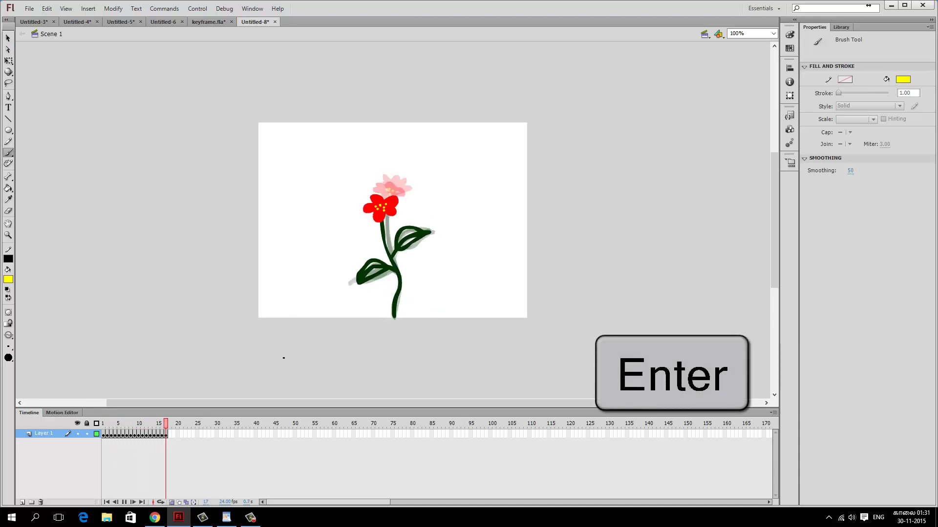
{"action": "key", "text": "Return"}
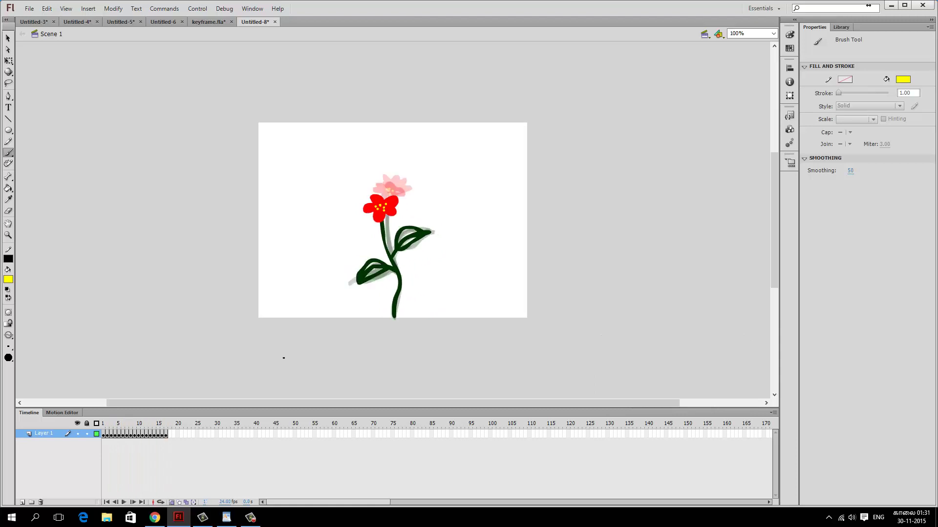
{"action": "key", "text": "Return"}
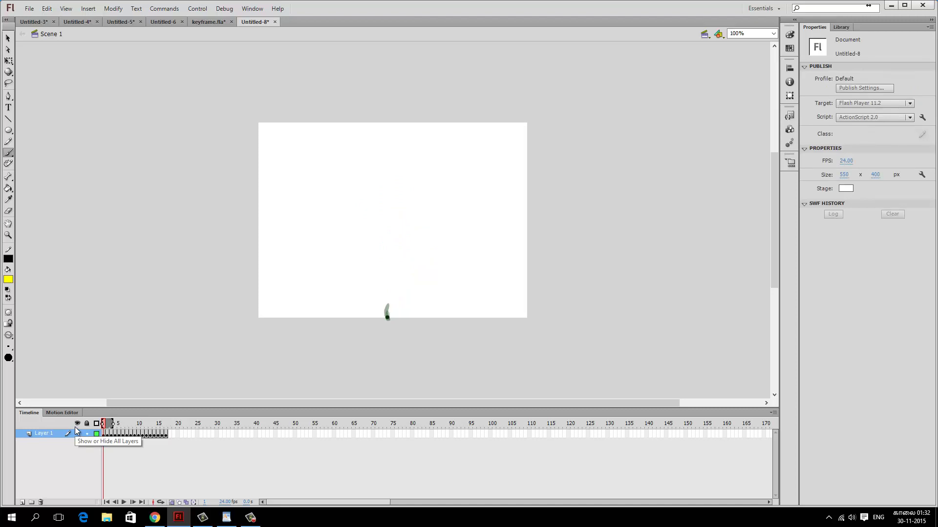
Slow the start of the animation by inserting one extra frame after each of the first four keyframes.
{"action": "key", "text": "F5"}
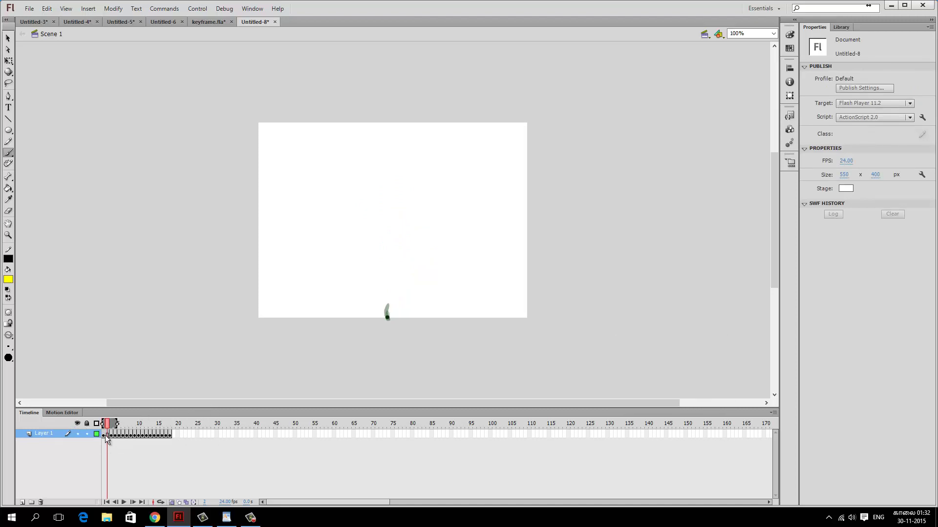
{"action": "key", "text": "period"}
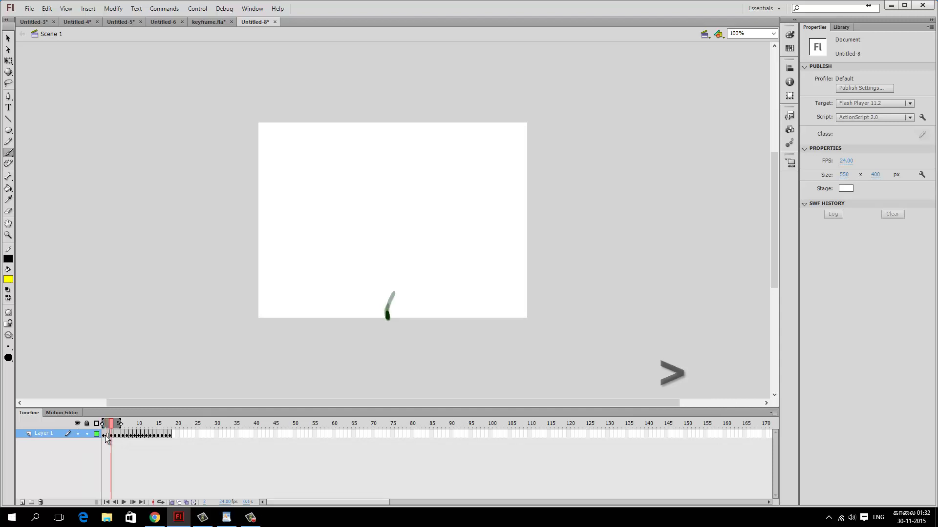
{"action": "key", "text": "F5"}
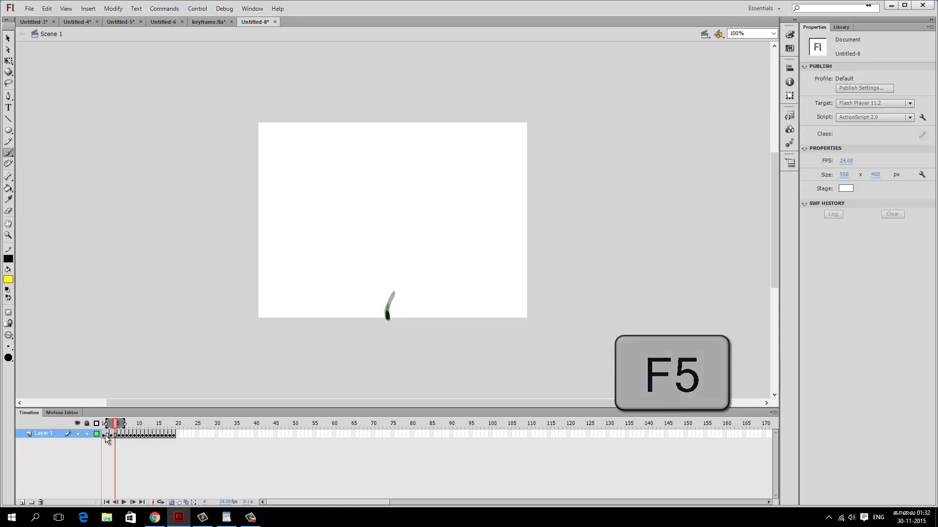
{"action": "key", "text": "period"}
{"action": "key", "text": "period"}
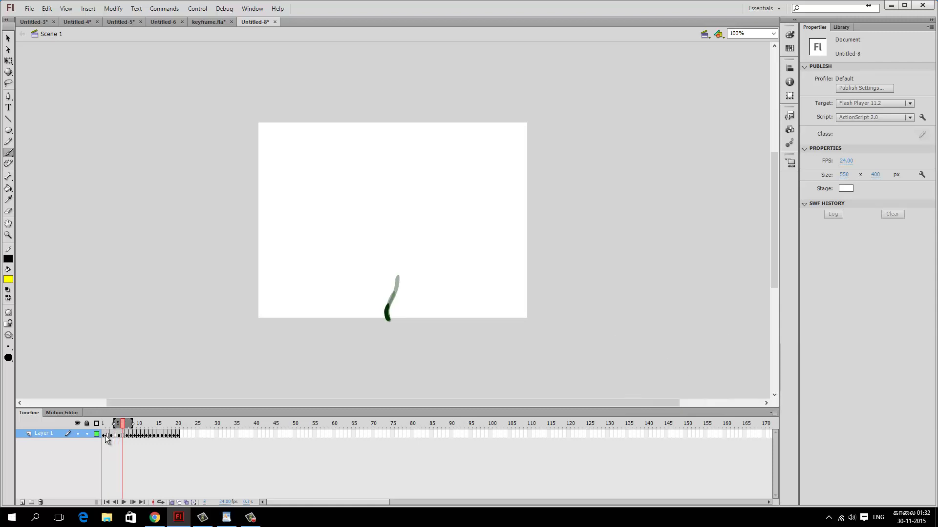
{"action": "key", "text": "period"}
{"action": "key", "text": "F5"}
{"action": "key", "text": "period"}
{"action": "key", "text": "period"}
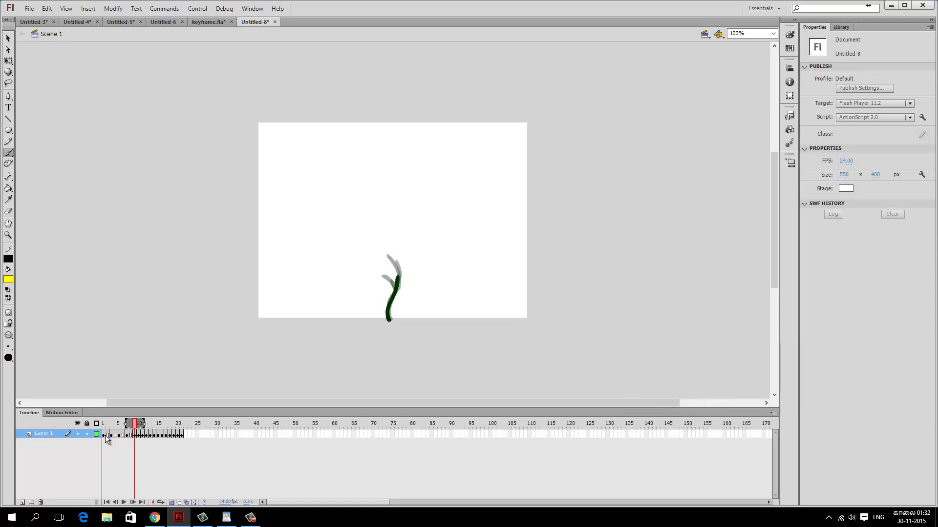
Insert one extra frame after each of the fifth to fifteenth keyframes, working through to frame 30.
{"action": "key", "text": "F5"}
{"action": "key", "text": "period"}
{"action": "key", "text": "F5"}
{"action": "key", "text": "F5"}
{"action": "key", "text": "period"}
{"action": "key", "text": "period"}
{"action": "key", "text": "period"}
{"action": "key", "text": "period"}
{"action": "key", "text": "period"}
{"action": "key", "text": "period"}
{"action": "key", "text": "period"}
{"action": "key", "text": "period"}
{"action": "key", "text": "period"}
{"action": "key", "text": "period"}
{"action": "key", "text": "period"}
{"action": "key", "text": "period"}
{"action": "key", "text": "period"}
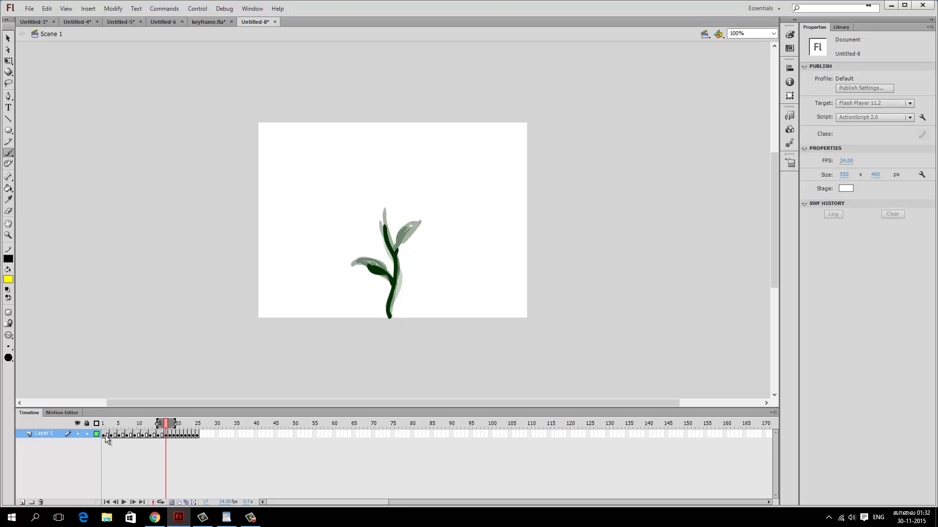
{"action": "key", "text": "period"}
{"action": "key", "text": "period"}
{"action": "key", "text": "period"}
{"action": "key", "text": "F5"}
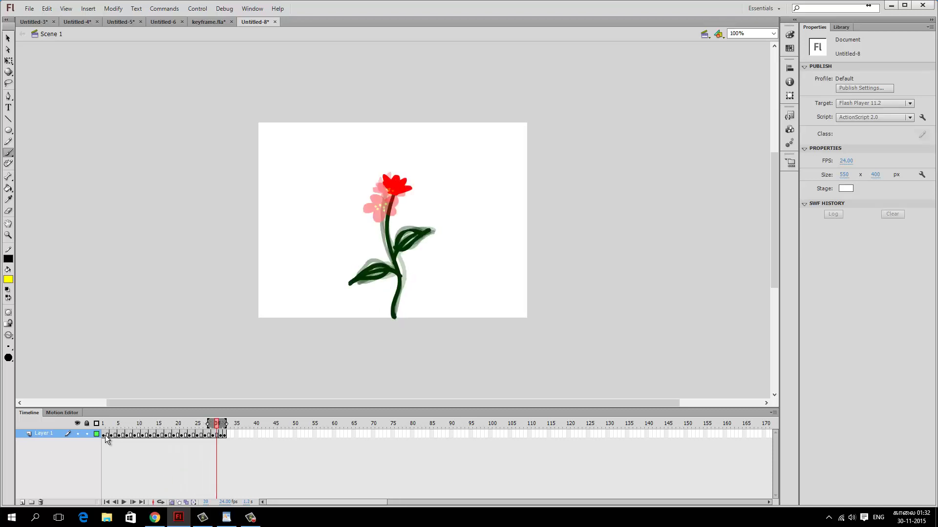
Extend the sixteenth keyframe by one frame and hold the final open flower until frame 36.
{"action": "key", "text": "period"}
{"action": "key", "text": "period"}
{"action": "key", "text": "F5"}
{"action": "key", "text": "period"}
{"action": "key", "text": "period"}
{"action": "key", "text": "F5"}
{"action": "key", "text": "period"}
{"action": "key", "text": "period"}
{"action": "key", "text": "F5"}
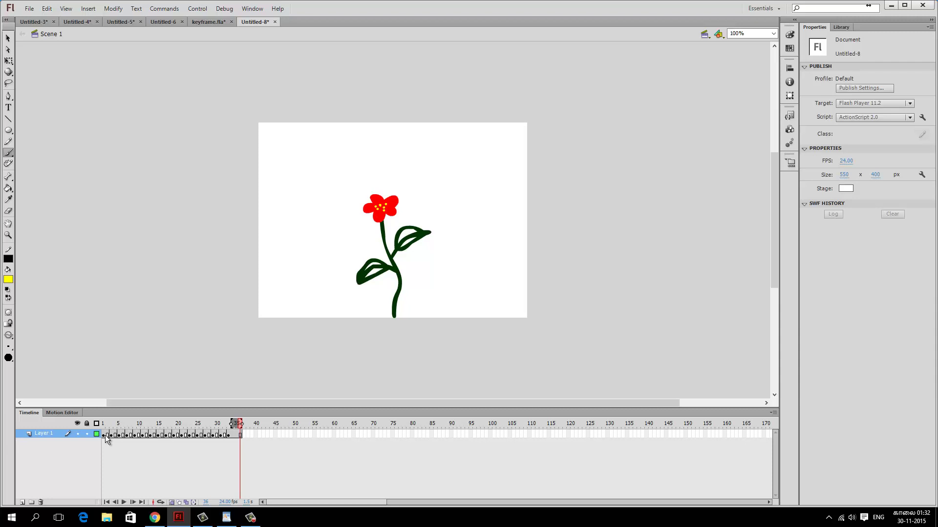
Play the lengthened animation on the timeline and test it as a movie.
{"action": "key", "text": "Return"}
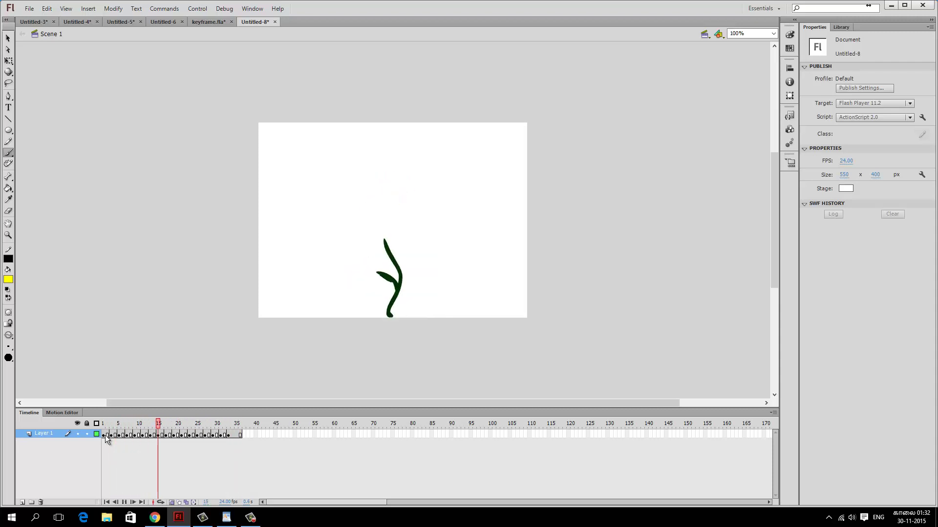
{"action": "key", "text": "Return"}
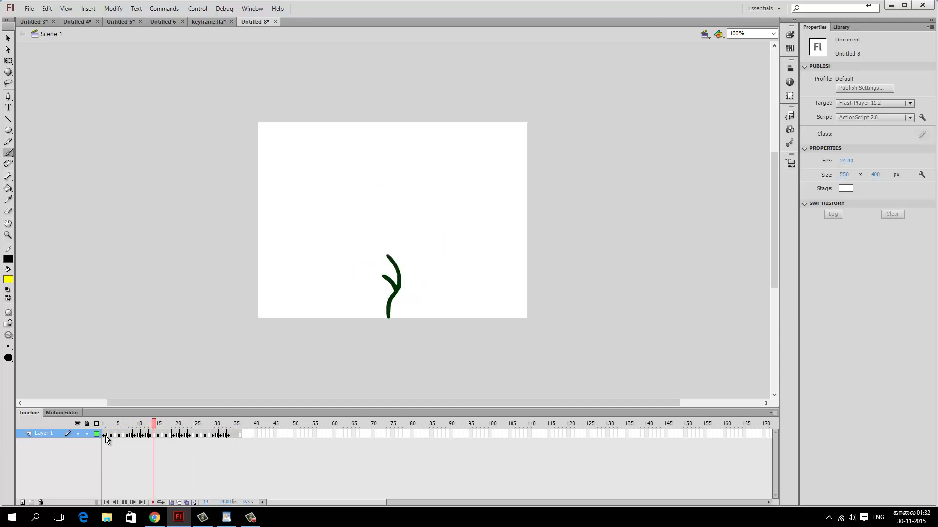
{"action": "key", "text": "ctrl+Return"}
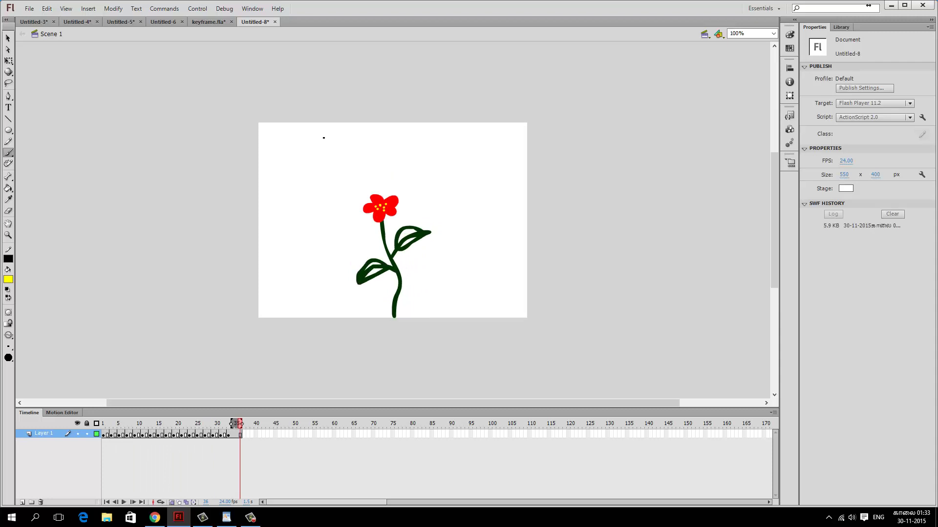
Save the document as MyANimation.fla on Local Disk (D:).
{"action": "left_click", "coordinate": [29, 9]}
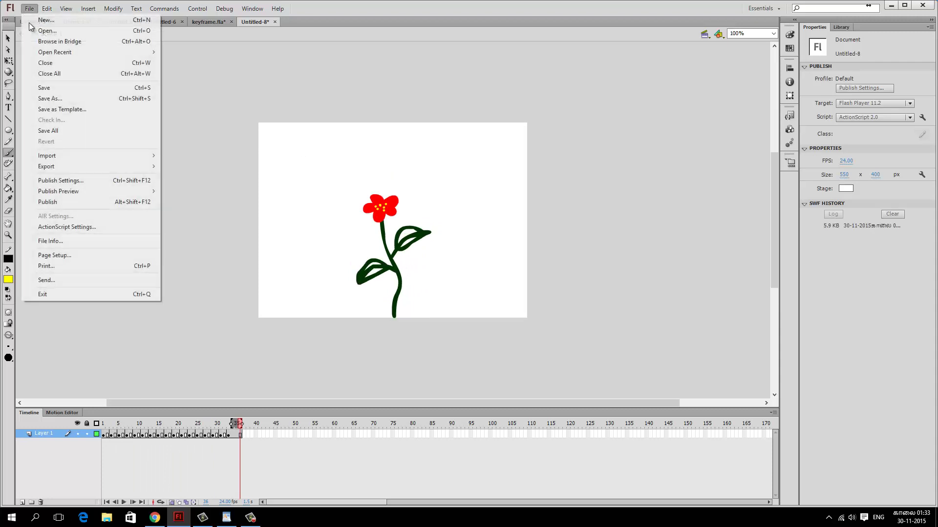
{"action": "left_click", "coordinate": [41, 100]}
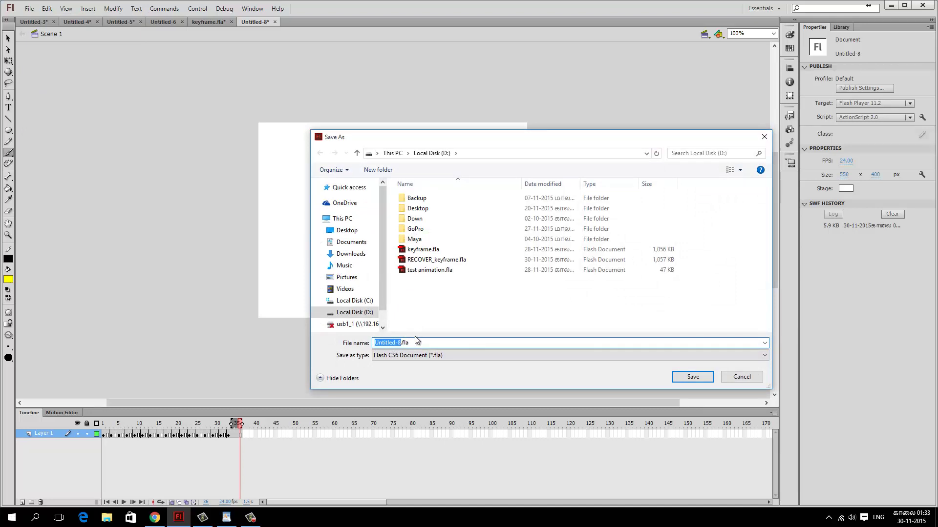
{"action": "key", "text": "BackSpace"}
{"action": "key", "text": "Return"}
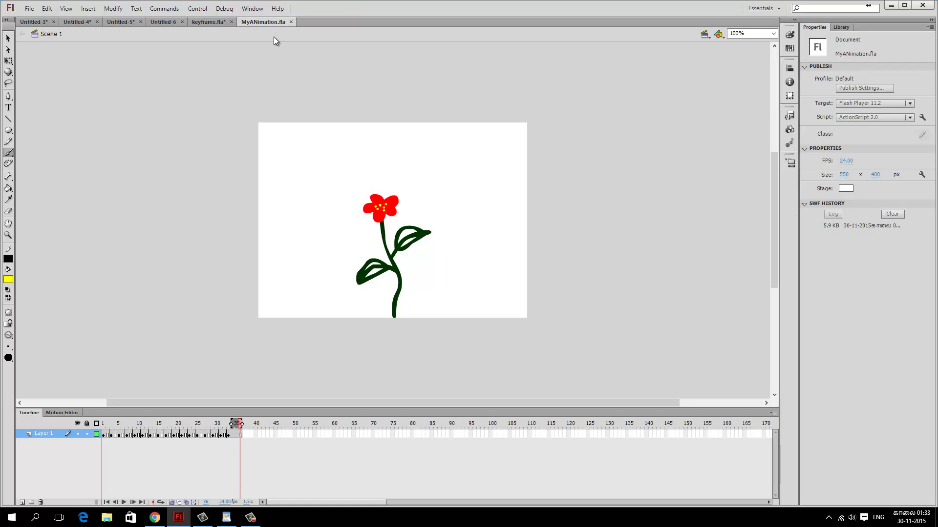
Test the saved MyANimation document as a movie and close its preview.
{"action": "key", "text": "ctrl+Return"}
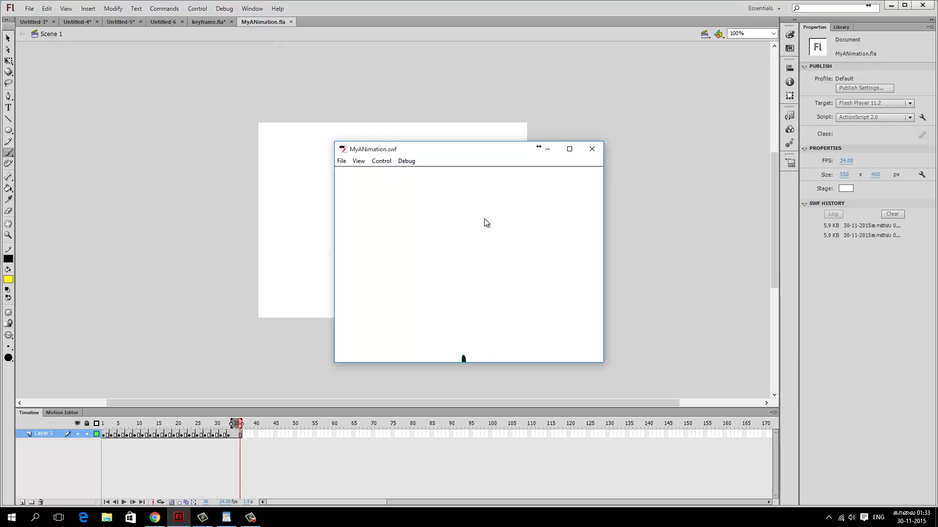
{"action": "key", "text": "ctrl+w"}
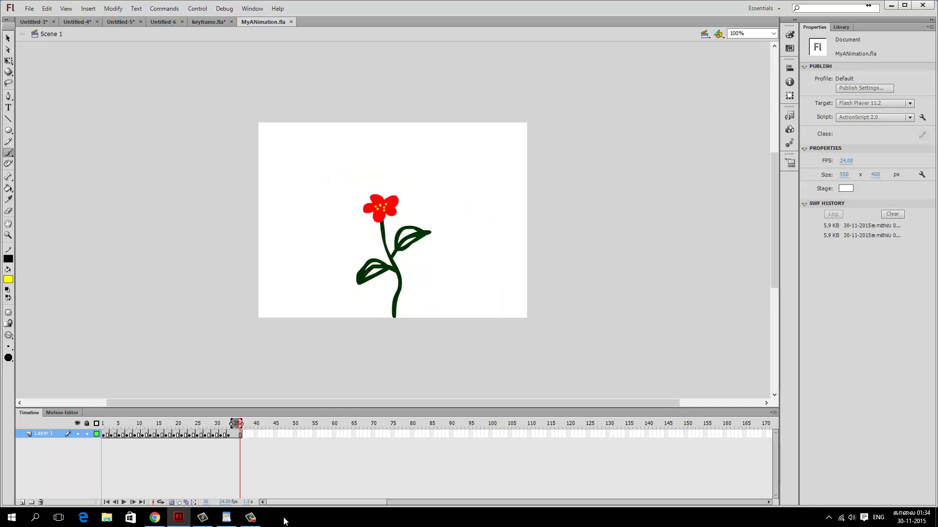